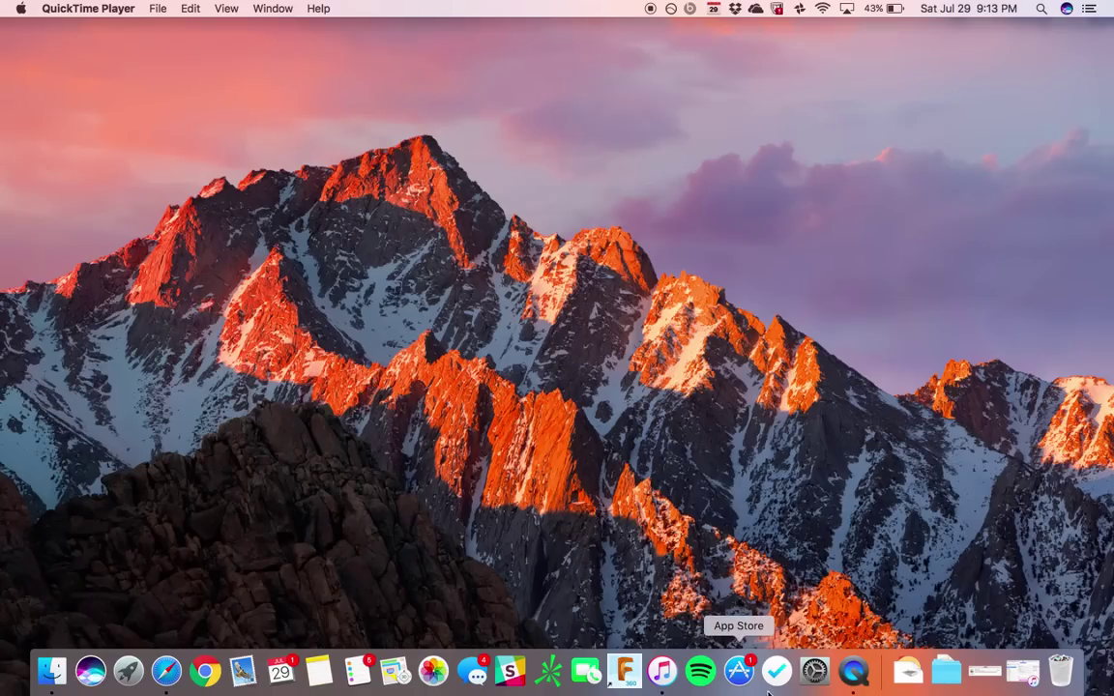
- Bring back iTunes' iPhone Summary and check the Photos storage share of 80.37 GB
{"action": "left_click", "coordinate": [1025, 680]}
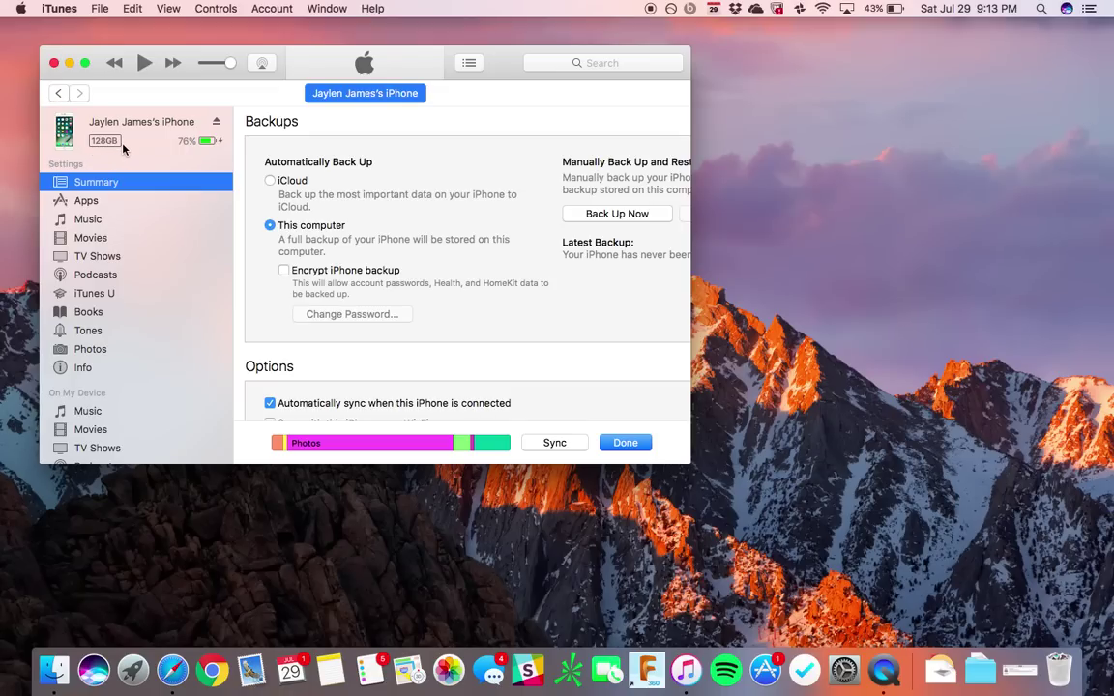
{"action": "mouse_move", "coordinate": [356, 447]}
- Open About This Mac's storage view showing Macintosh HD with 15.22 GB free of 120.12 GB
{"action": "left_click", "coordinate": [20, 8]}
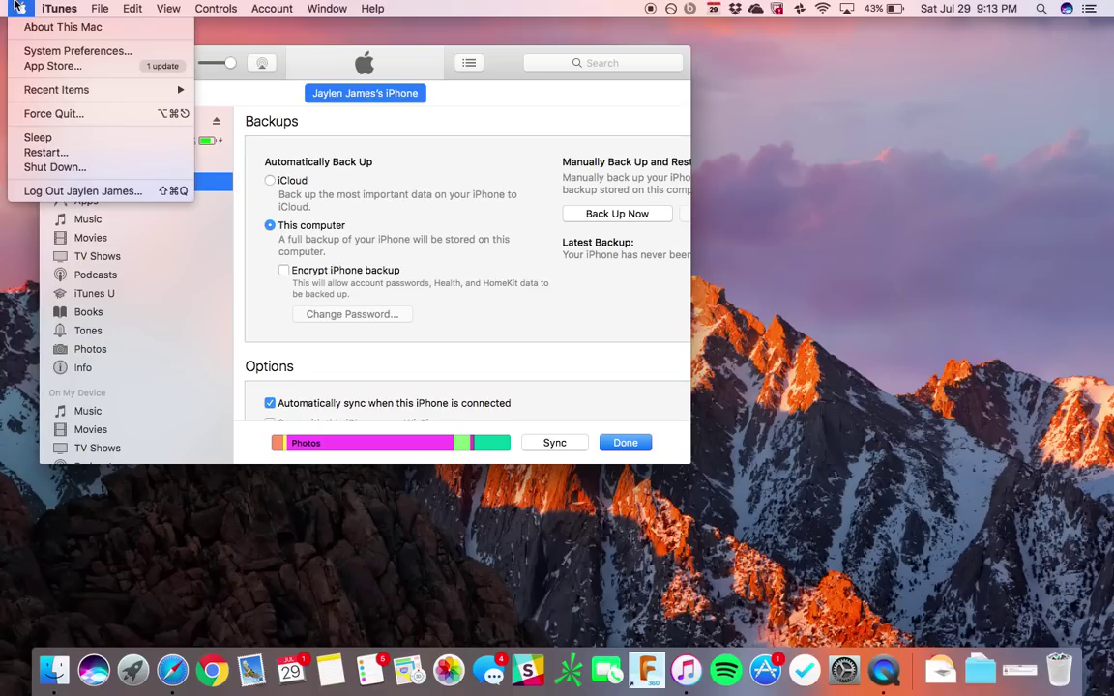
{"action": "left_click", "coordinate": [62, 27]}
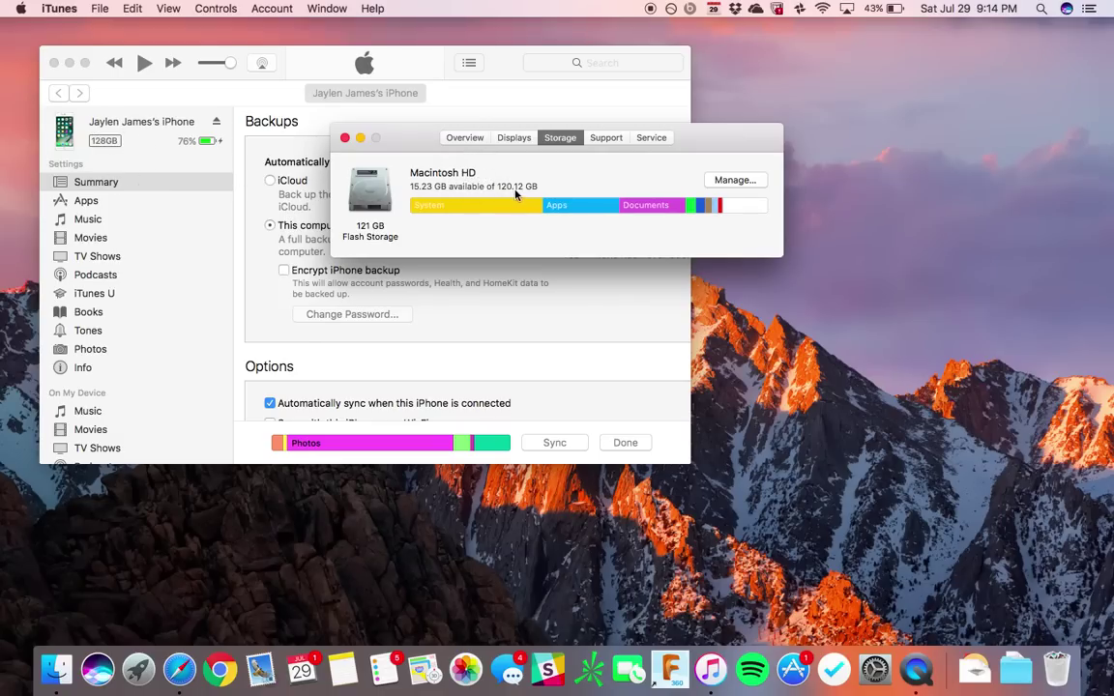
{"action": "mouse_move", "coordinate": [745, 210]}
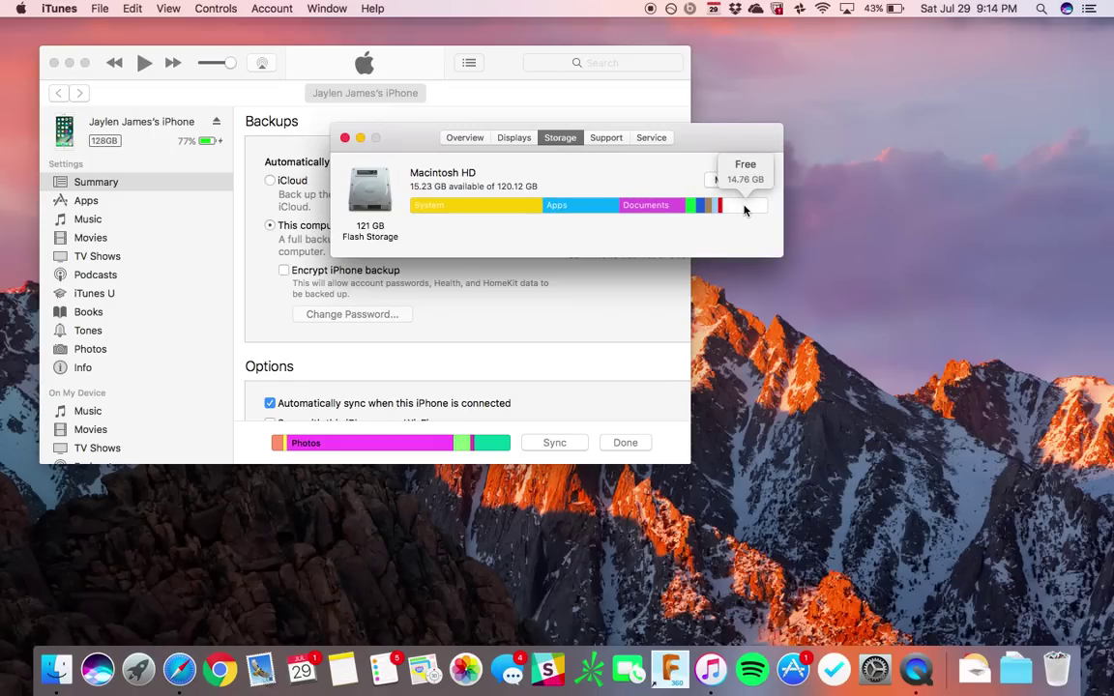
- Close the About This Mac storage overview
{"action": "left_click", "coordinate": [346, 138]}
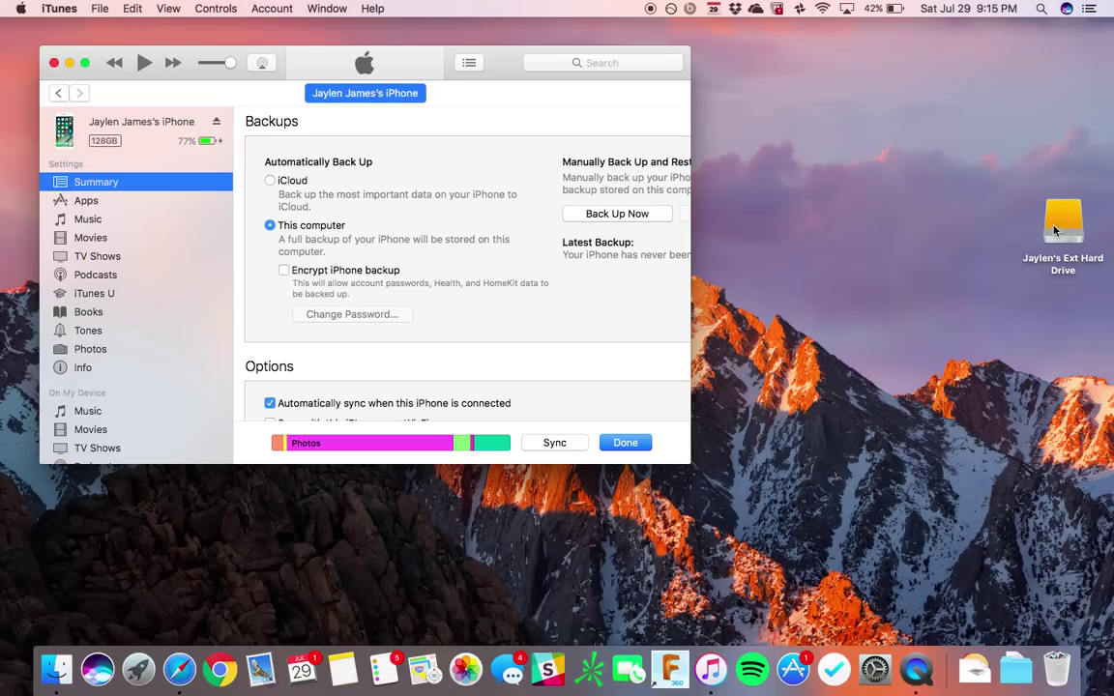
- Open the external drive, select its Photos Library folder, then close the drive's window
{"action": "double_click", "coordinate": [1055, 230]}
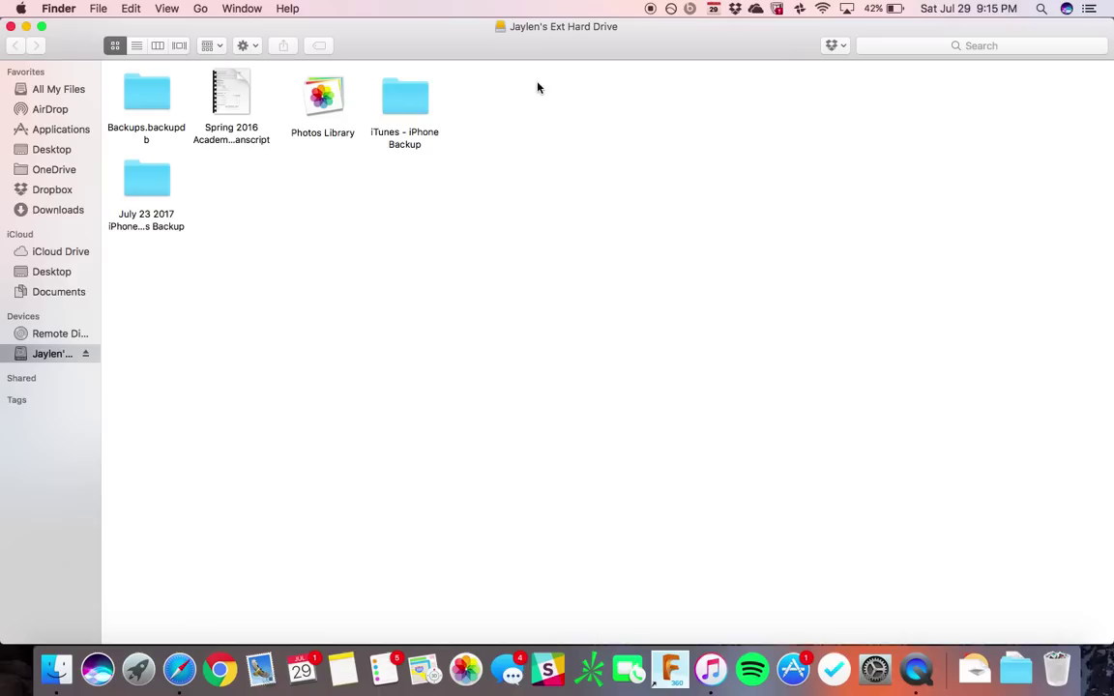
{"action": "left_click", "coordinate": [325, 97]}
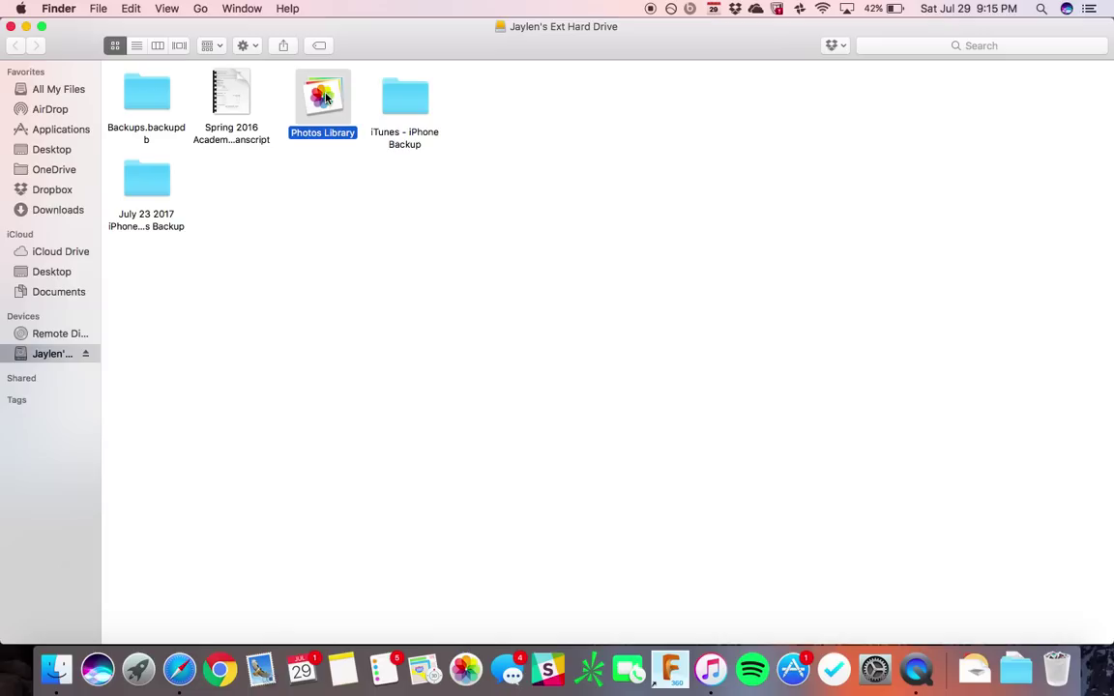
{"action": "left_click", "coordinate": [10, 27]}
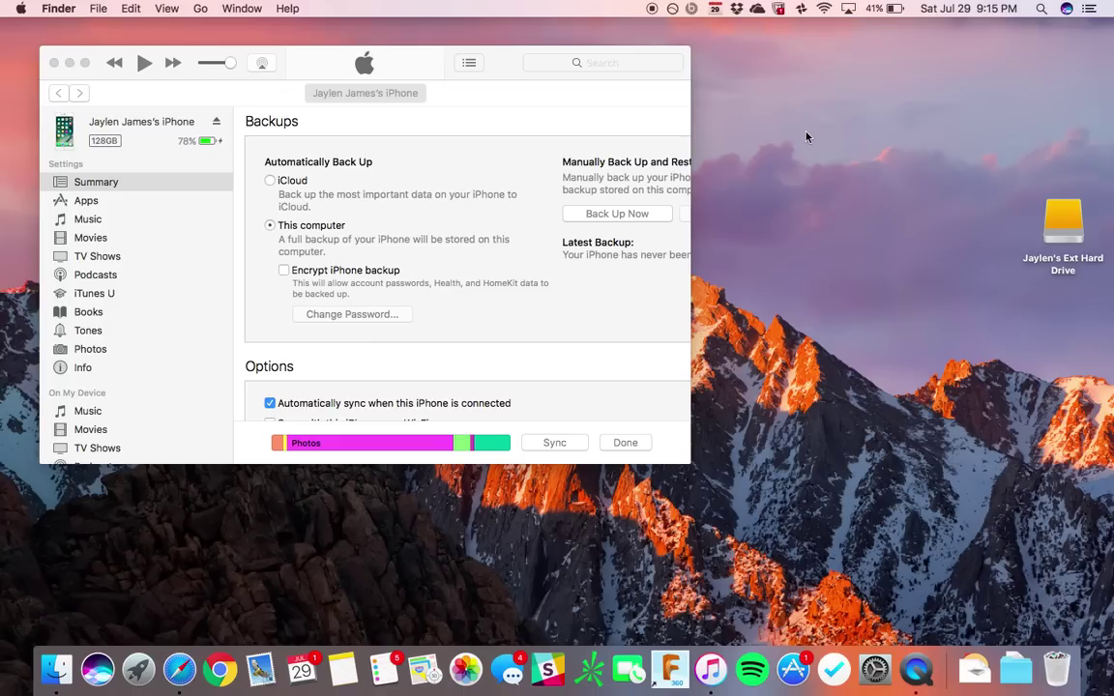
- Search Spotlight for 'imag' so Image Capture appears as the top hit
{"action": "left_click", "coordinate": [1040, 12]}
{"action": "type", "text": "q"}
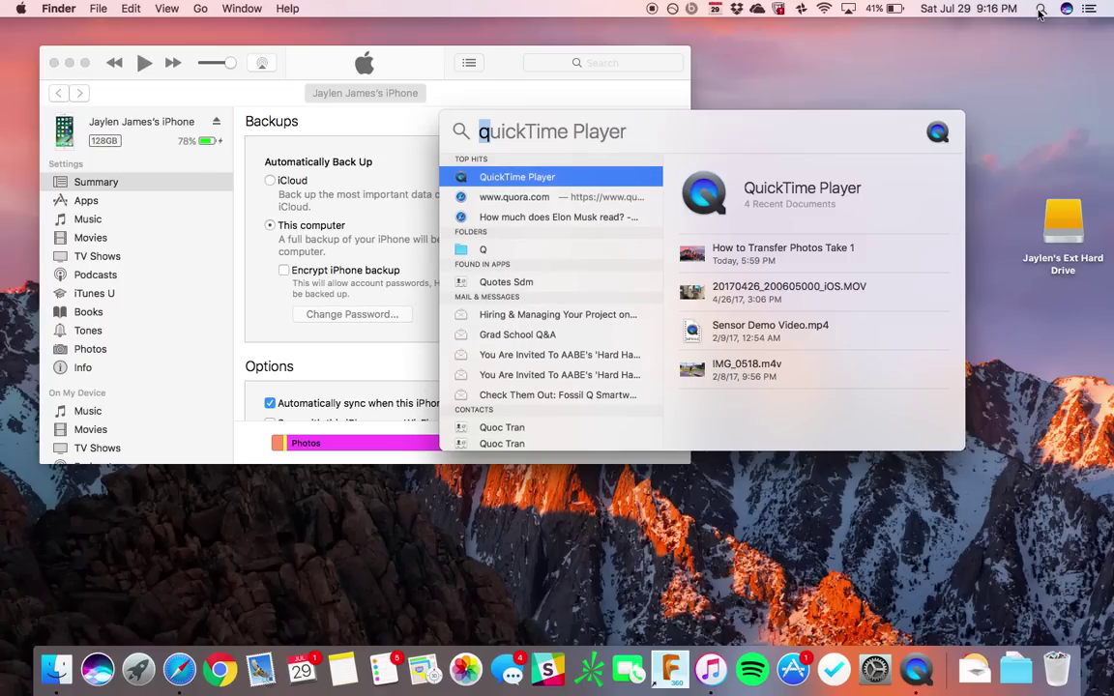
{"action": "key", "text": "Escape"}
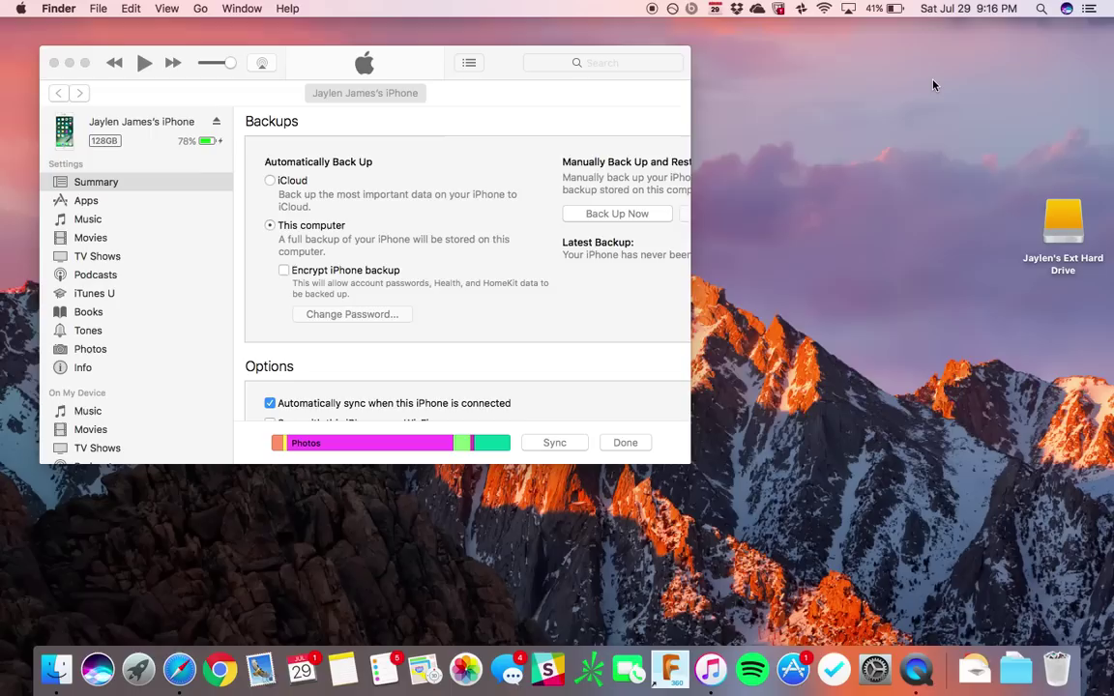
{"action": "key", "text": "super+space"}
{"action": "type", "text": "q"}
{"action": "key", "text": "BackSpace"}
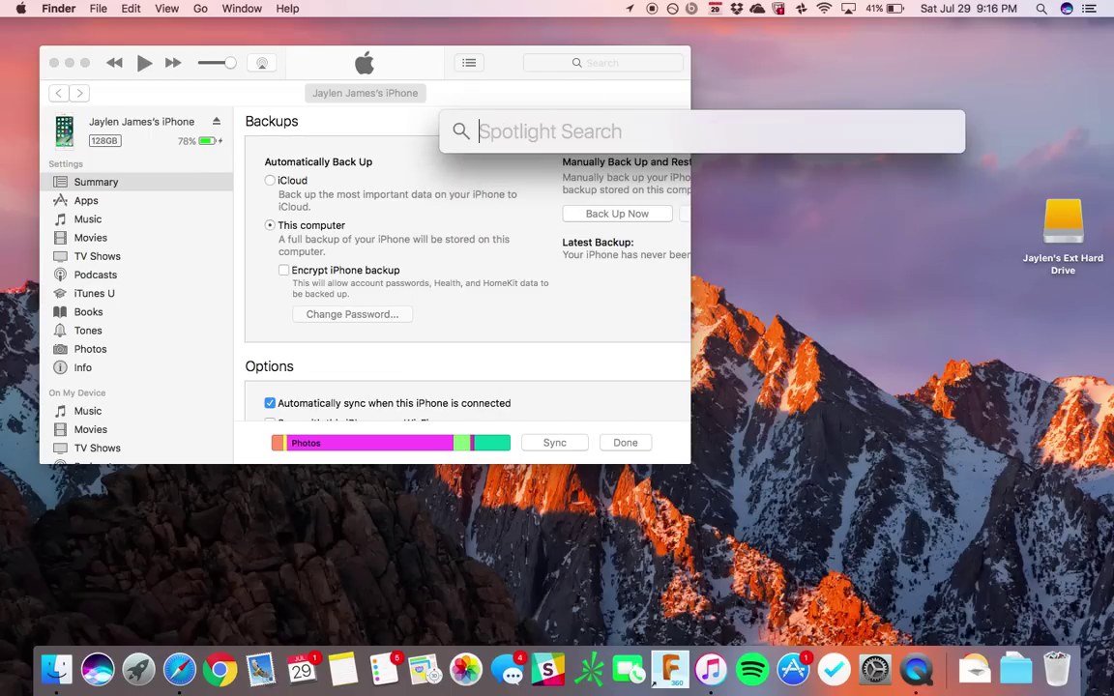
{"action": "type", "text": "qu"}
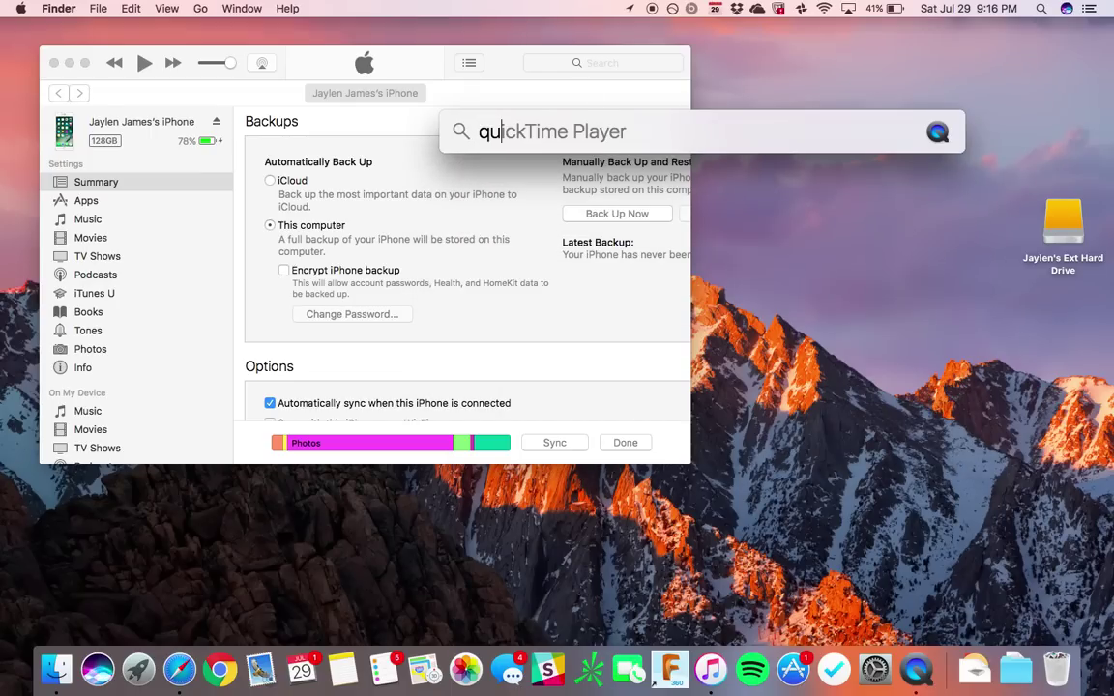
{"action": "key", "text": "BackSpace"}
{"action": "key", "text": "BackSpace"}
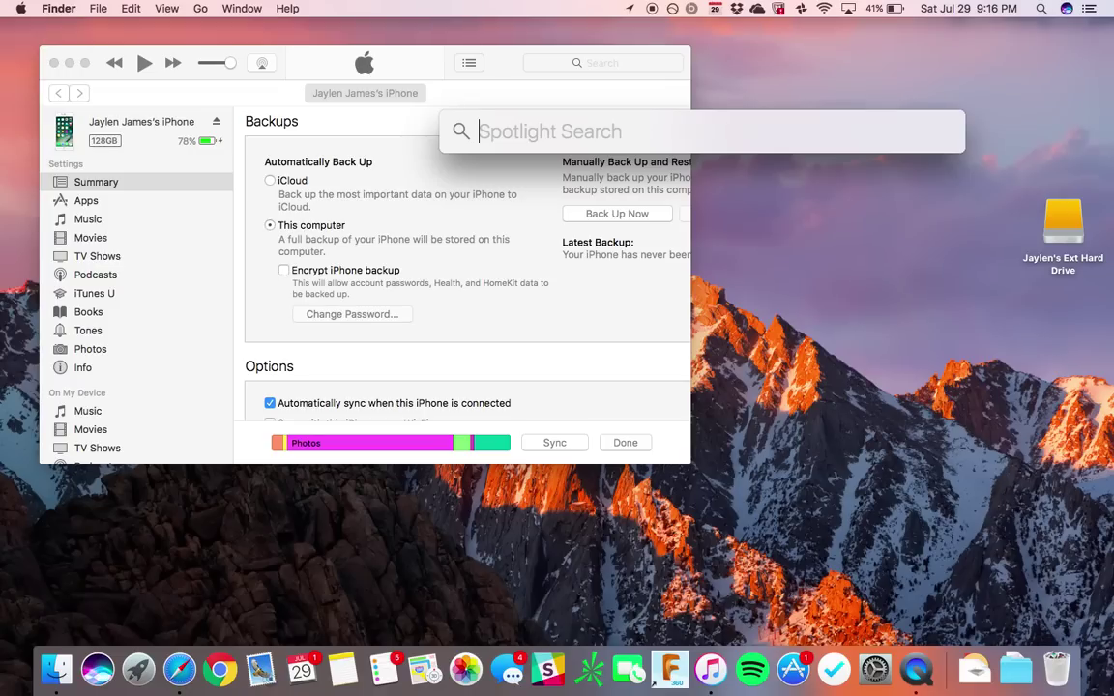
{"action": "type", "text": "imag"}
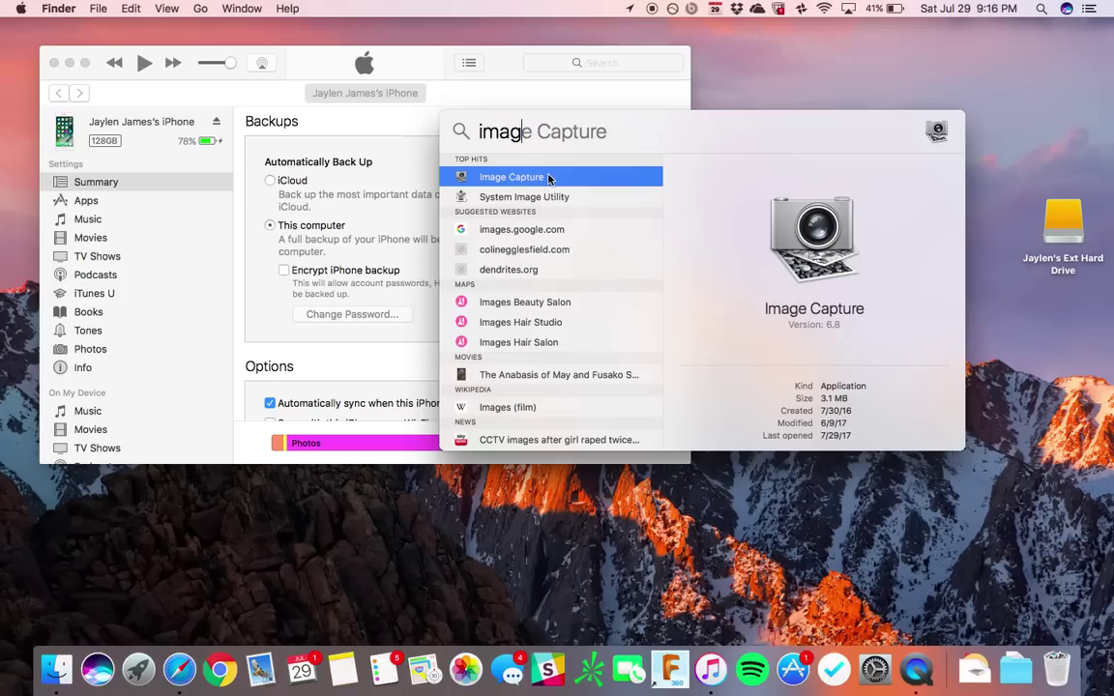
- Launch Image Capture and select the iPhone as the source, loading its 8,430 items
{"action": "left_click", "coordinate": [549, 178]}
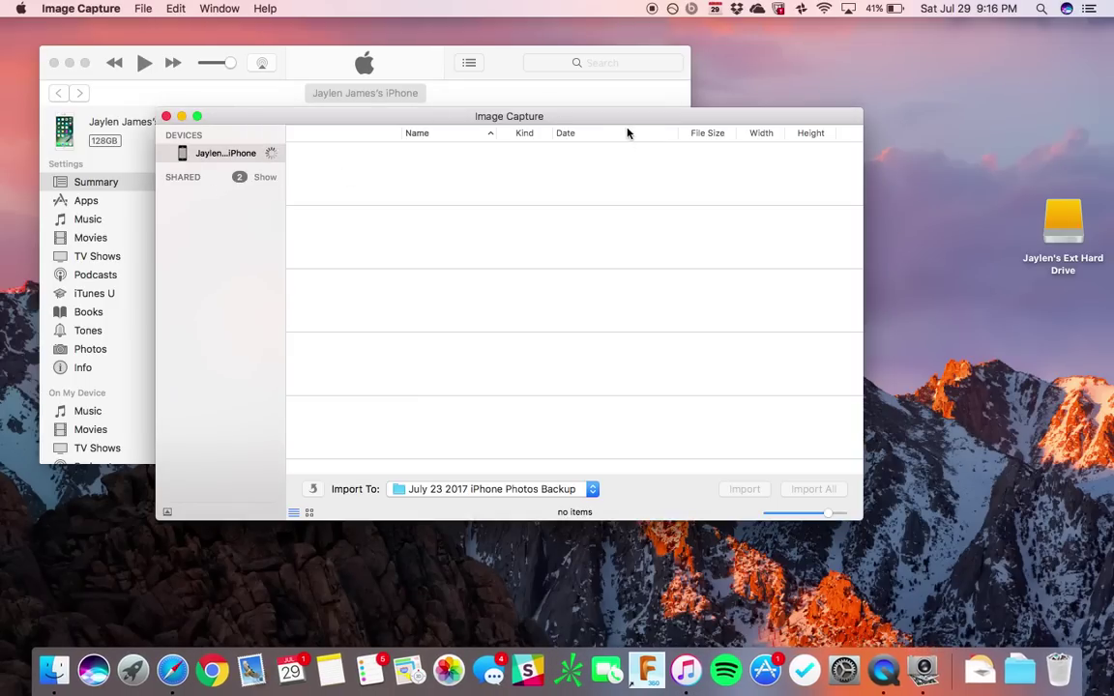
{"action": "left_click", "coordinate": [61, 57]}
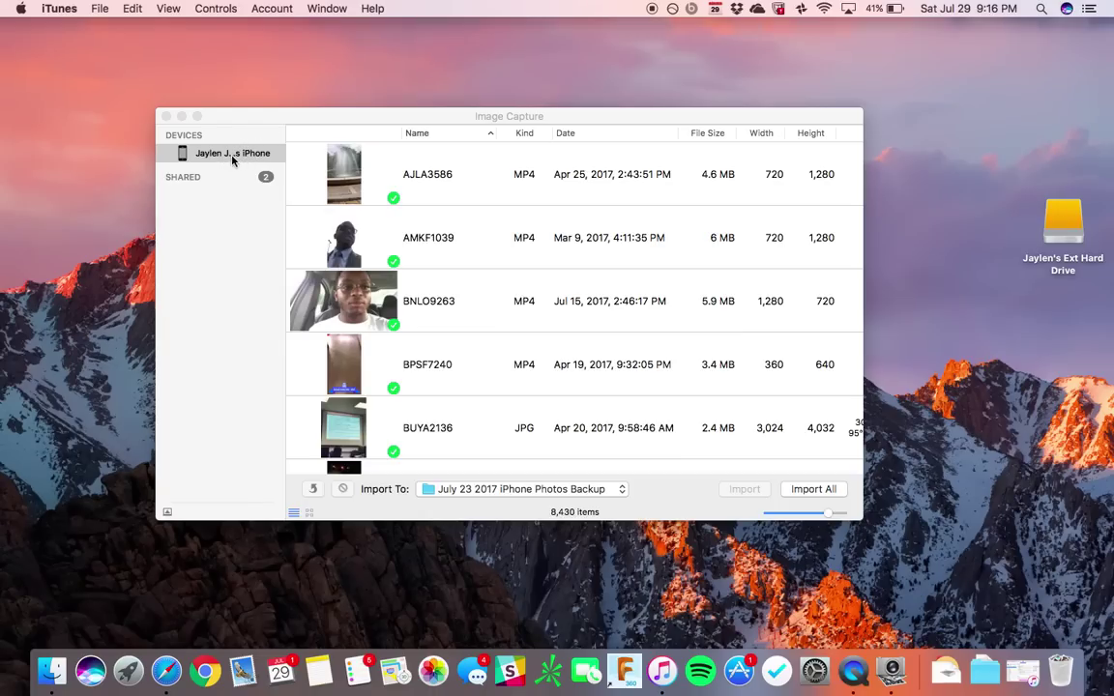
{"action": "scroll", "coordinate": [441, 285], "scroll_direction": "down", "scroll_amount": 5}
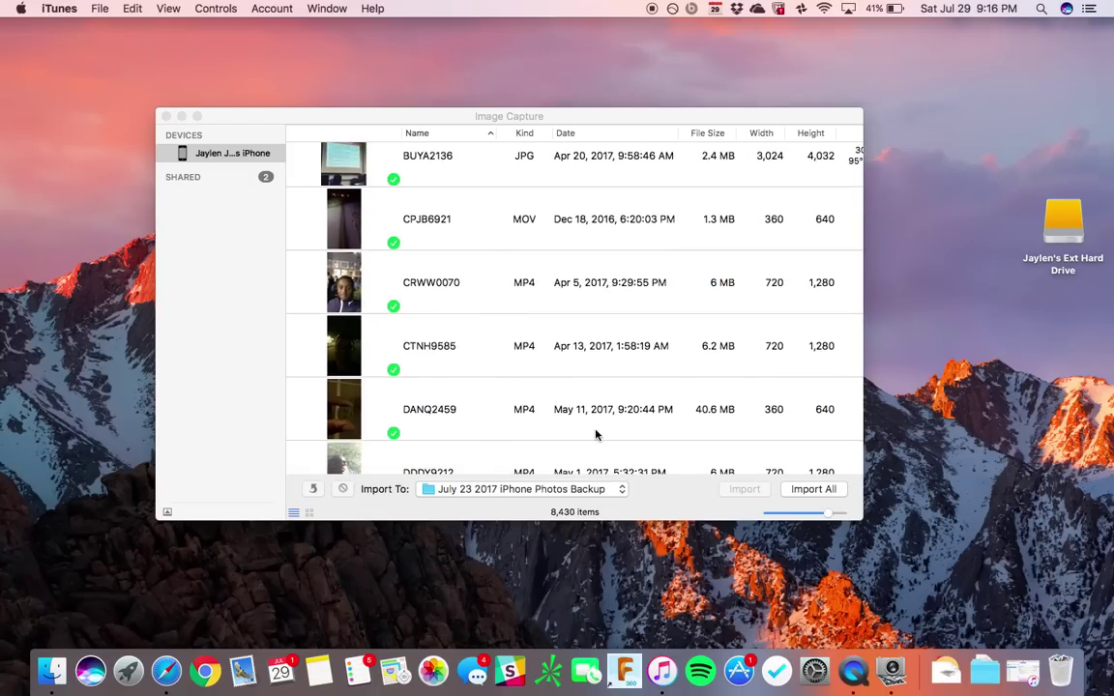
{"action": "left_click", "coordinate": [244, 155]}
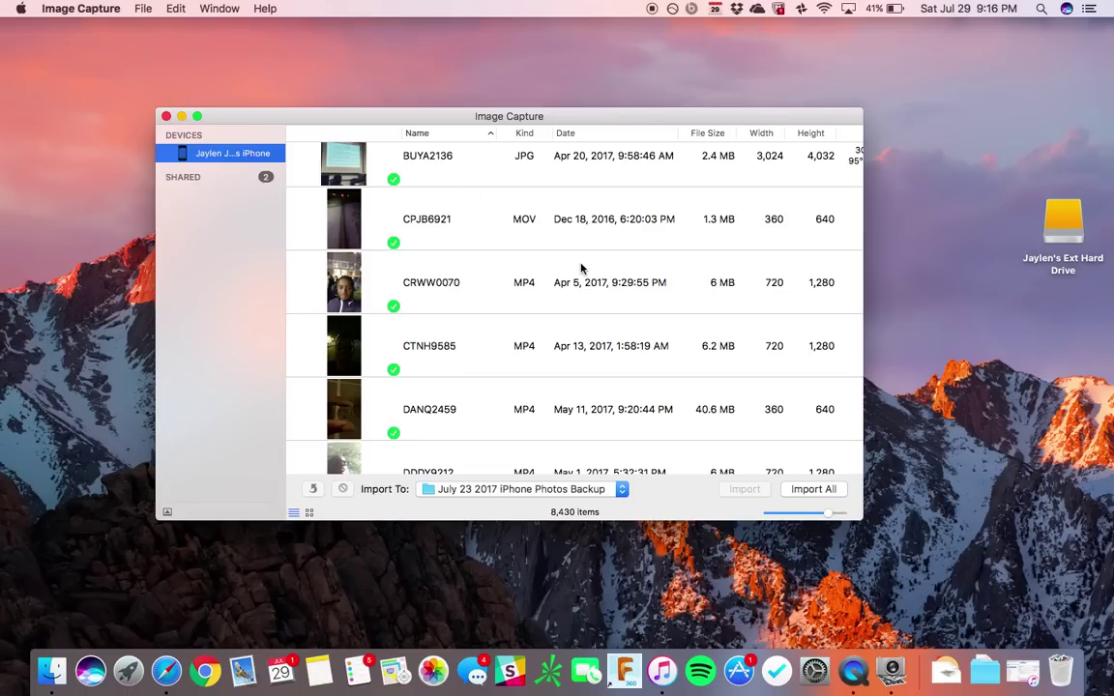
- Scroll the iPhone's photo list down to the June 5, 2015 shots around IMG_5903
{"action": "scroll", "coordinate": [582, 268], "scroll_direction": "down", "scroll_amount": 20}
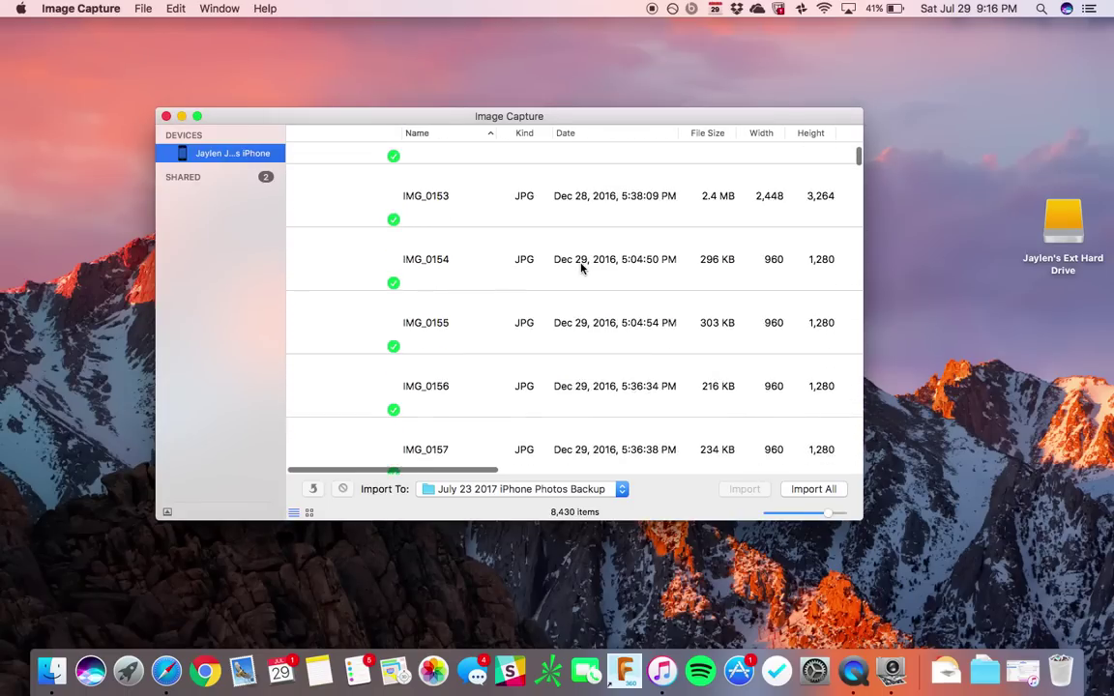
{"action": "scroll", "coordinate": [581, 268], "scroll_direction": "down", "scroll_amount": 20}
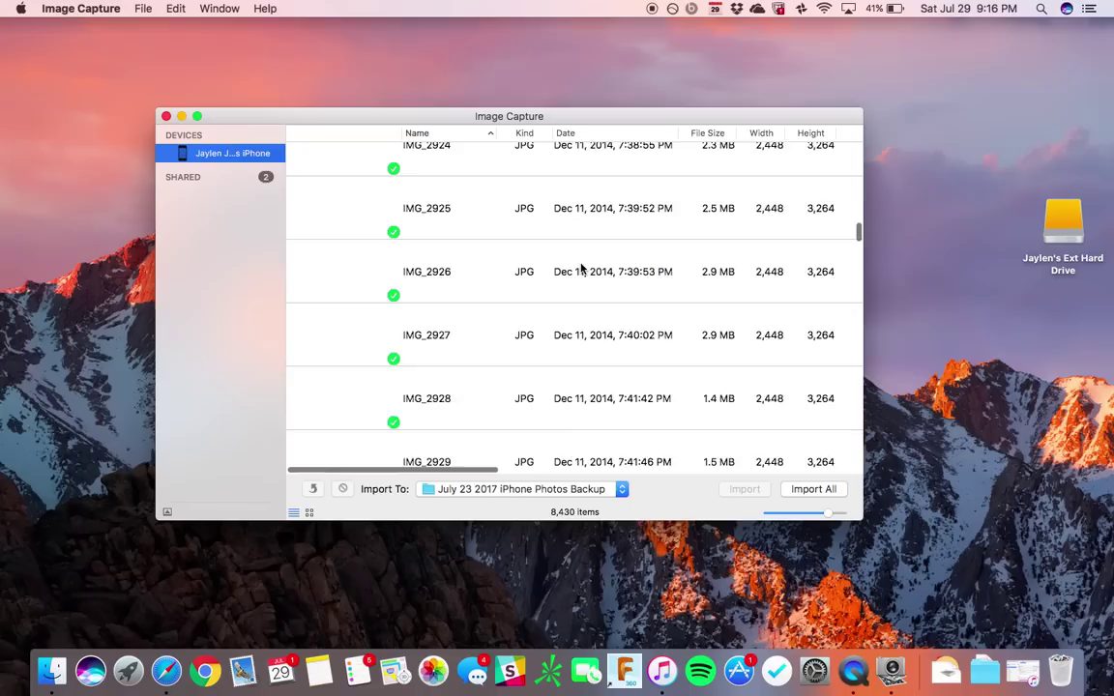
{"action": "scroll", "coordinate": [581, 268], "scroll_direction": "down", "scroll_amount": 20}
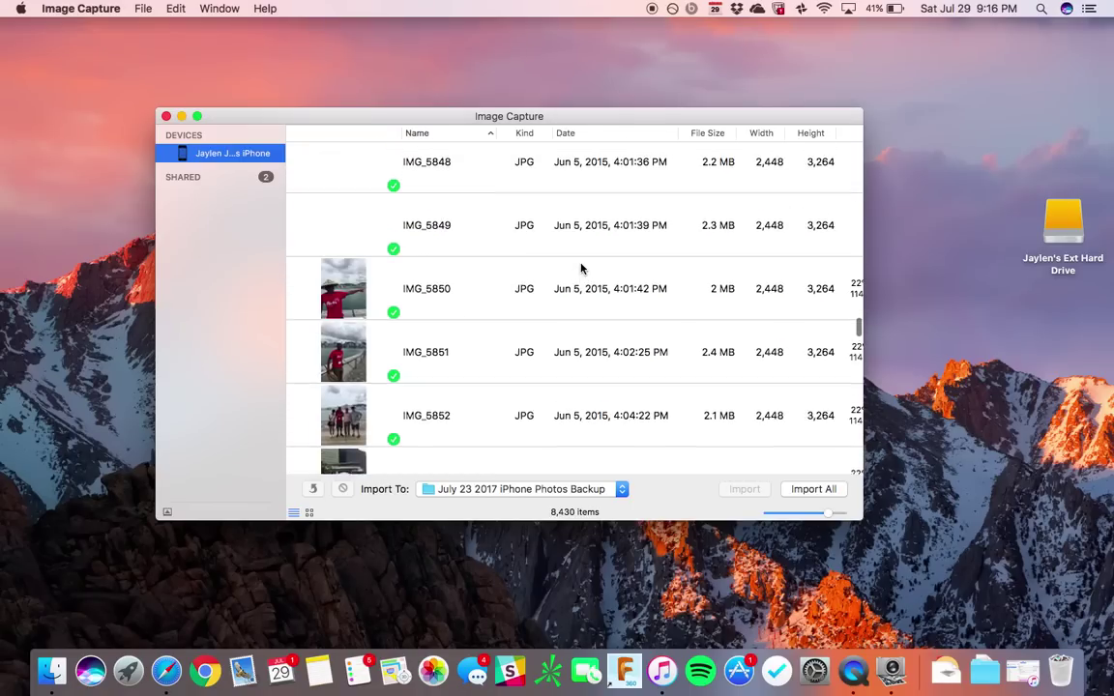
{"action": "scroll", "coordinate": [581, 272], "scroll_direction": "up", "scroll_amount": 3}
{"action": "scroll", "coordinate": [582, 272], "scroll_direction": "down", "scroll_amount": 20}
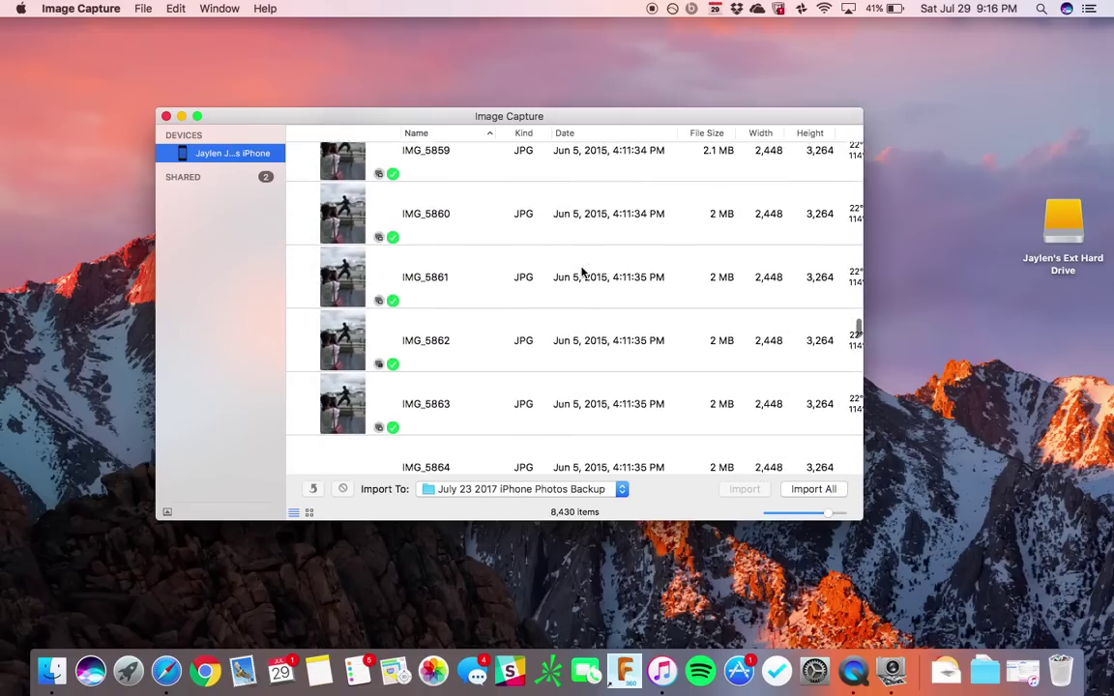
{"action": "scroll", "coordinate": [581, 271], "scroll_direction": "down", "scroll_amount": 10}
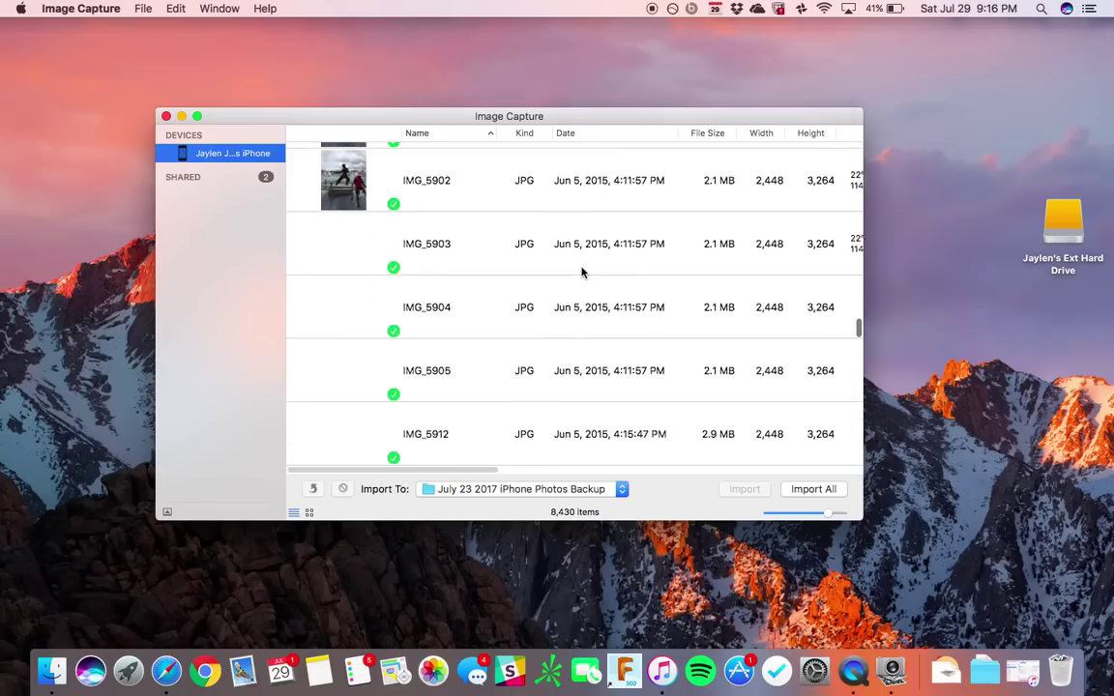
{"action": "scroll", "coordinate": [581, 272], "scroll_direction": "up", "scroll_amount": 3}
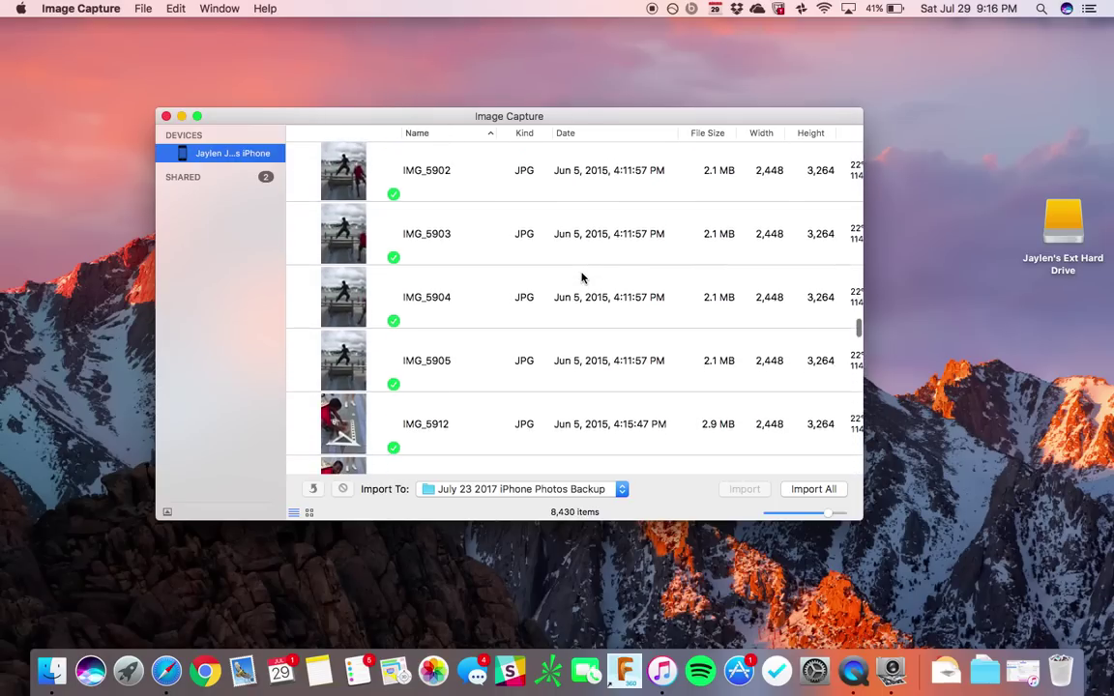
{"action": "scroll", "coordinate": [582, 278], "scroll_direction": "down", "scroll_amount": 2}
{"action": "scroll", "coordinate": [581, 278], "scroll_direction": "up", "scroll_amount": 3}
{"action": "scroll", "coordinate": [582, 277], "scroll_direction": "down", "scroll_amount": 3}
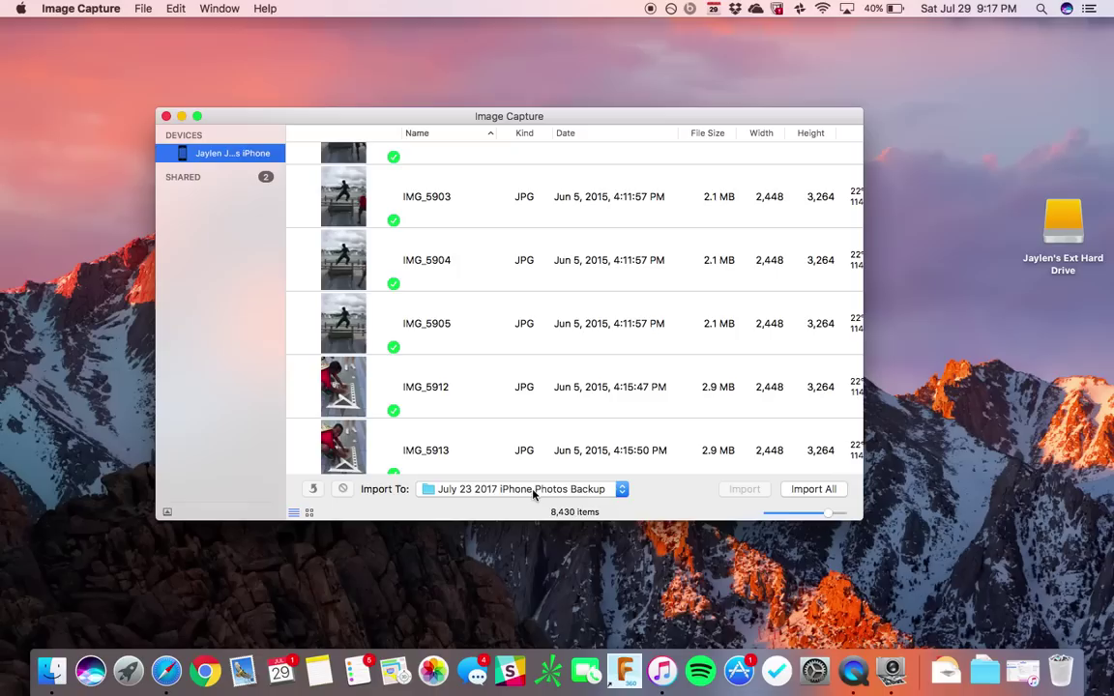
- Create a 'July 29 2017 iPhone Pics' folder on the external drive and make it the import destination
{"action": "left_click", "coordinate": [618, 492]}
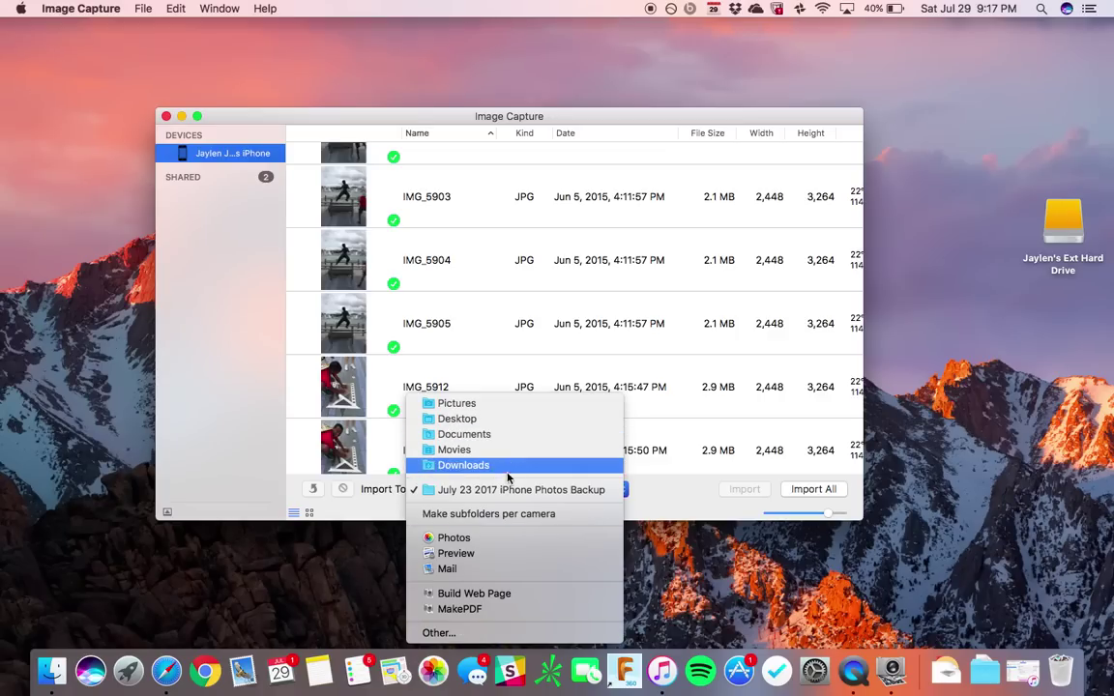
{"action": "left_click", "coordinate": [512, 633]}
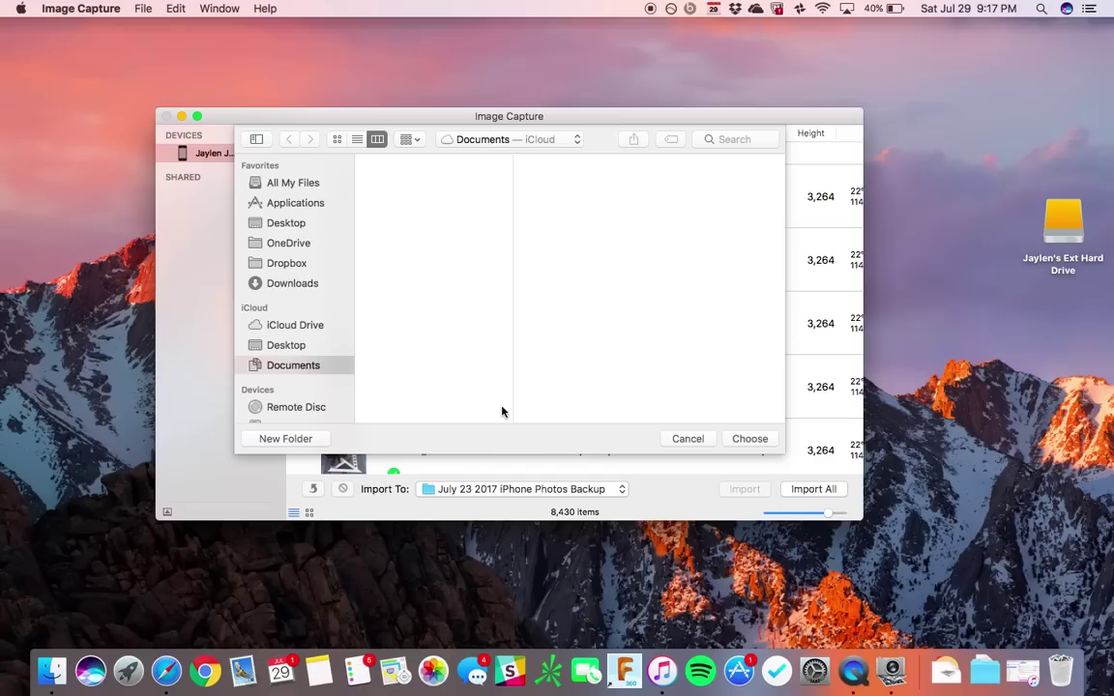
{"action": "scroll", "coordinate": [287, 253], "scroll_direction": "down", "scroll_amount": 3}
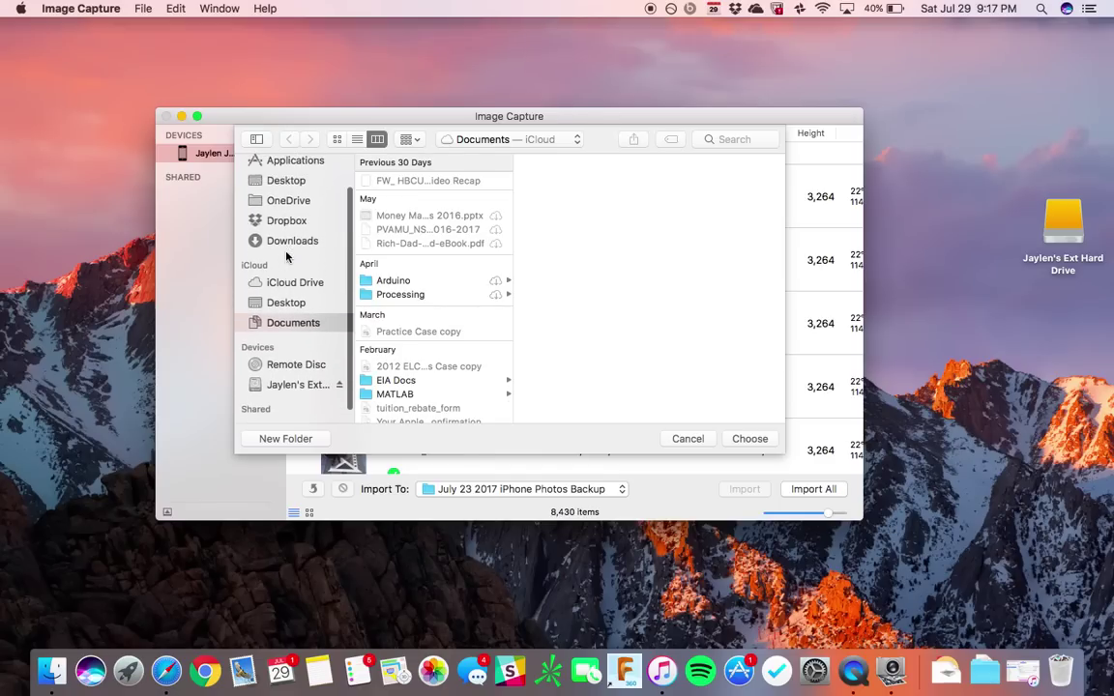
{"action": "left_click", "coordinate": [290, 370]}
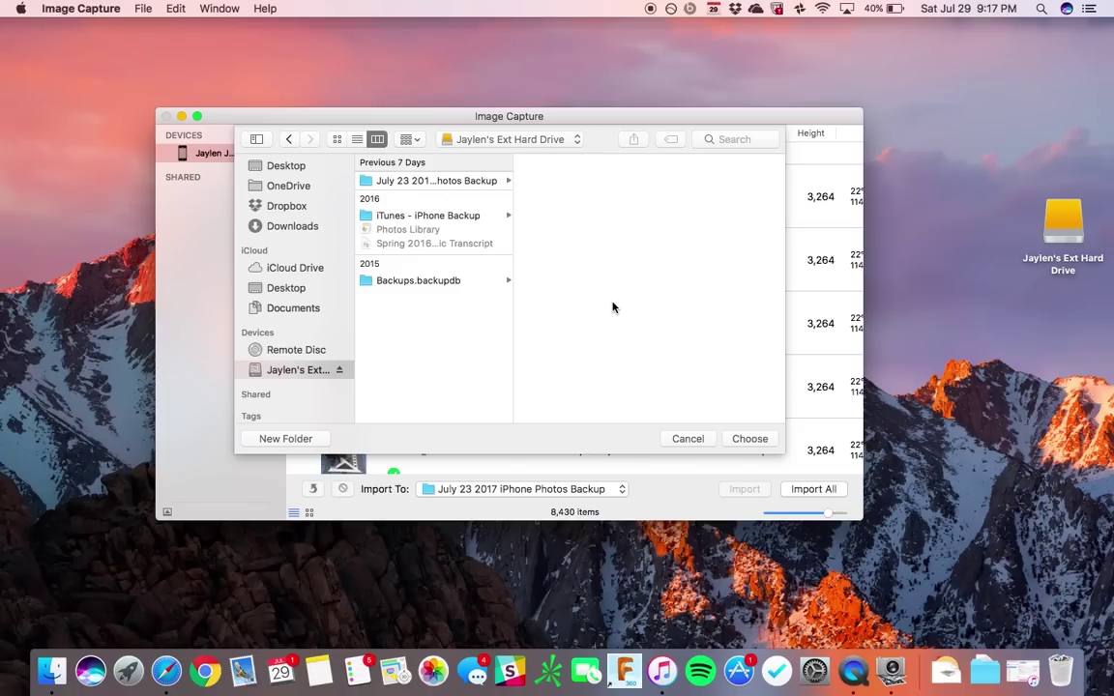
{"action": "left_click", "coordinate": [316, 440]}
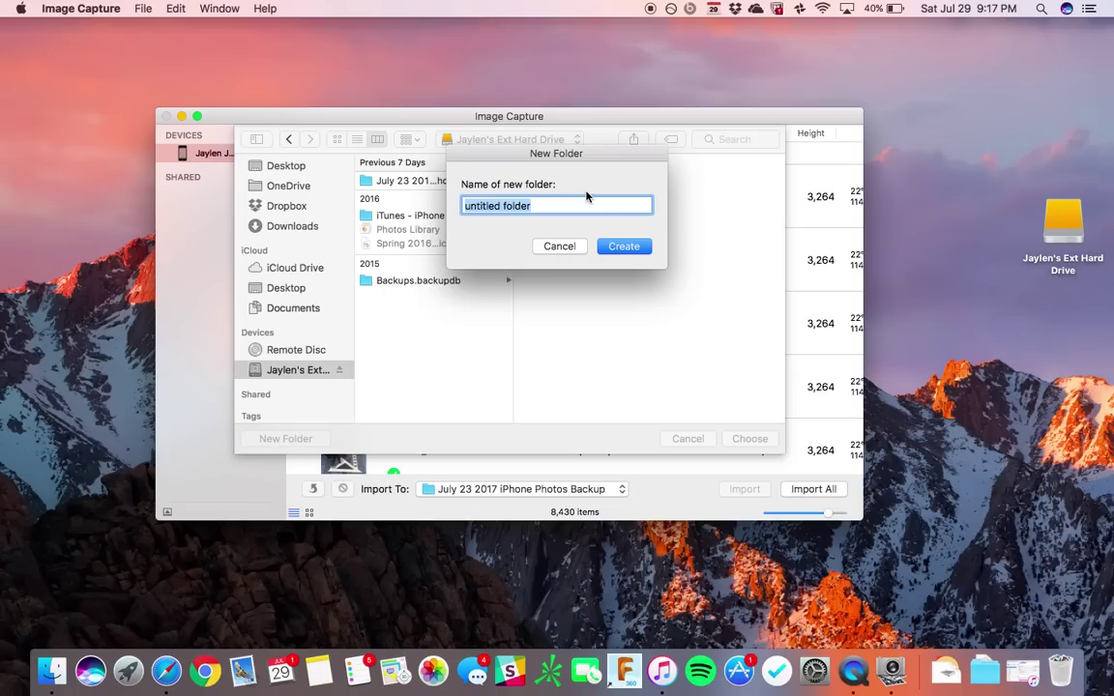
{"action": "type", "text": "July"}
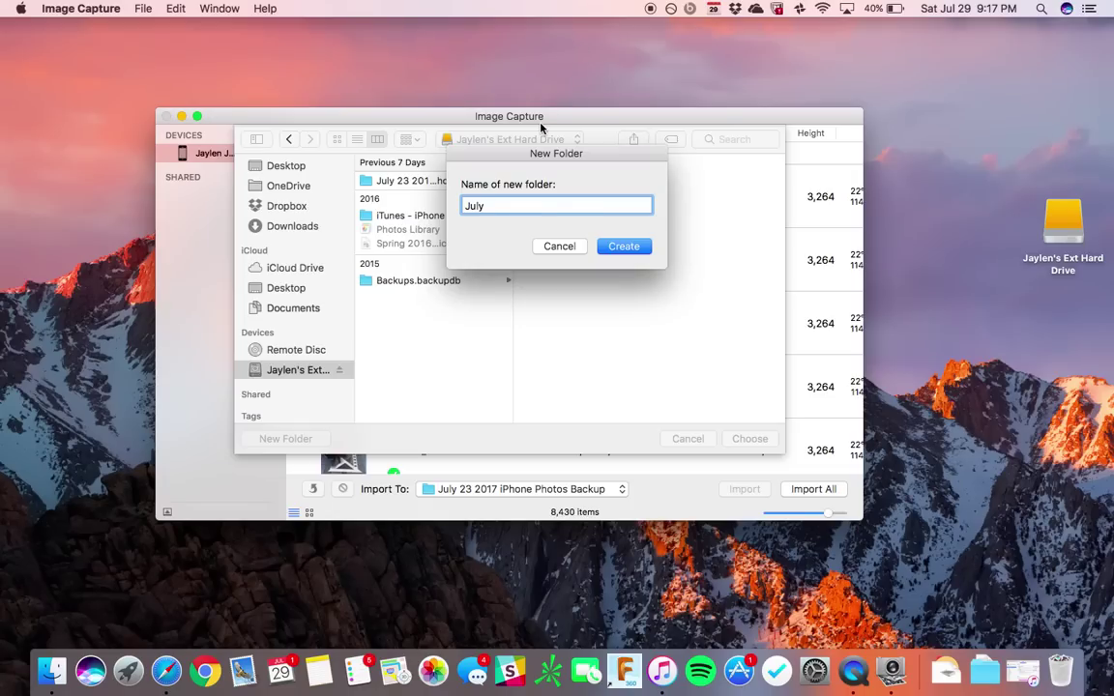
{"action": "type", "text": " 28"}
{"action": "type", "text": "9"}
{"action": "type", "text": " 2017"}
{"action": "type", "text": " iPhone Pics"}
{"action": "left_click", "coordinate": [622, 247]}
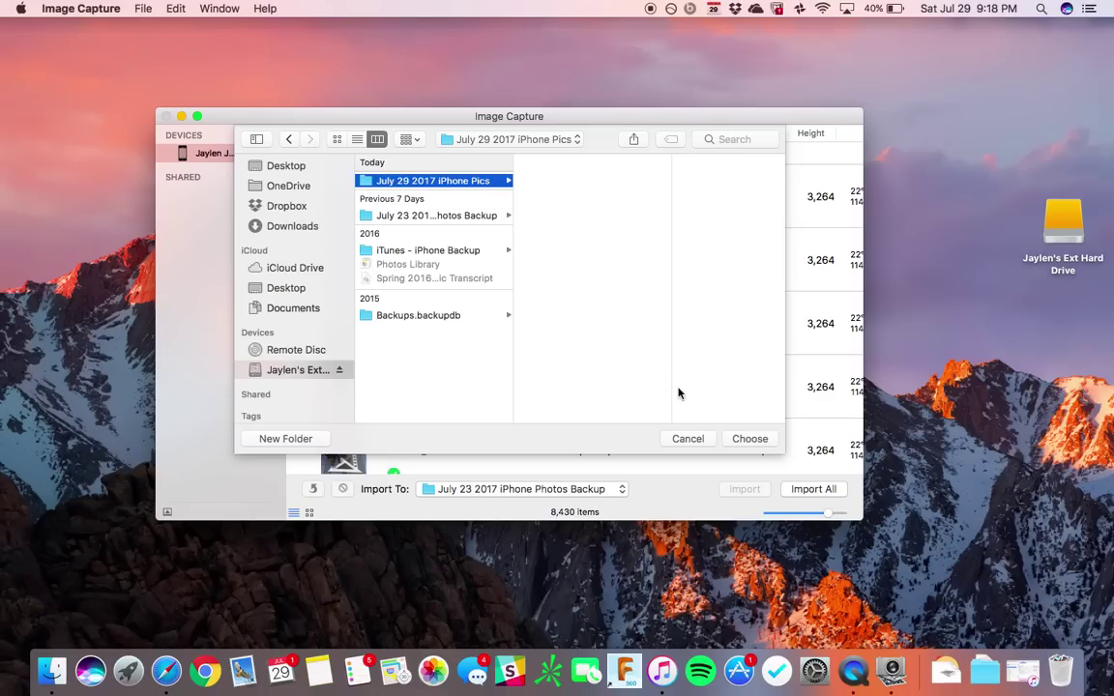
{"action": "left_click", "coordinate": [747, 440]}
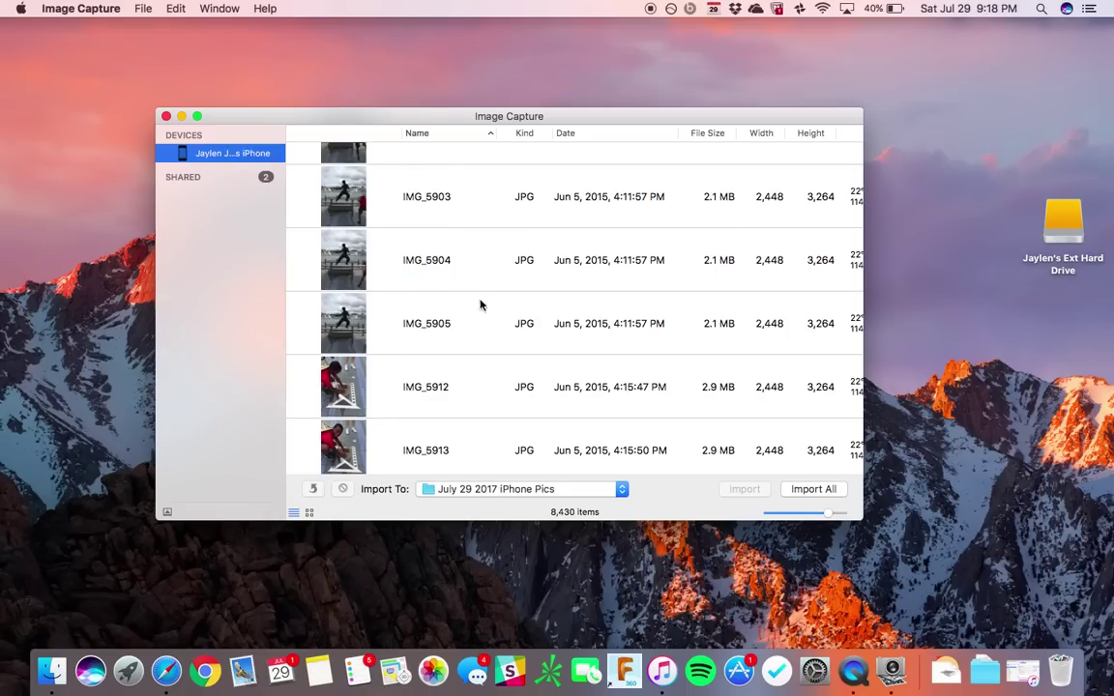
- Try selecting IMG_5904, IMG_5905 and IMG_5912, then deselect those photos again
{"action": "scroll", "coordinate": [501, 344], "scroll_direction": "down", "scroll_amount": 2}
{"action": "scroll", "coordinate": [501, 344], "scroll_direction": "up", "scroll_amount": 1}
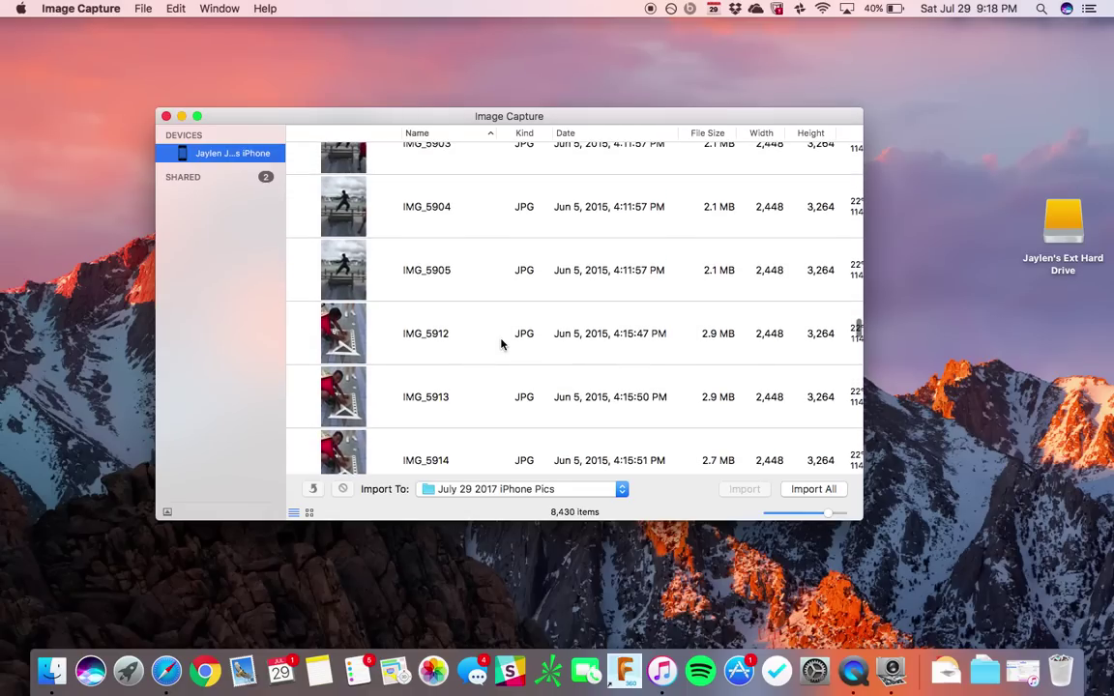
{"action": "left_click", "coordinate": [484, 205]}
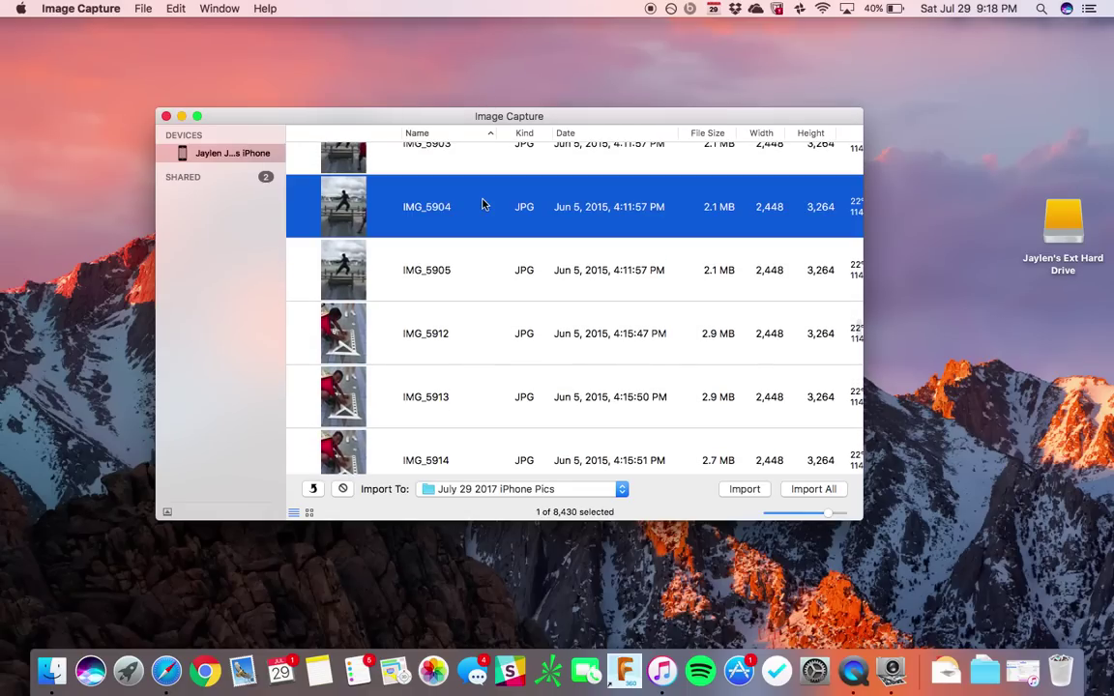
{"action": "left_click", "coordinate": [473, 270]}
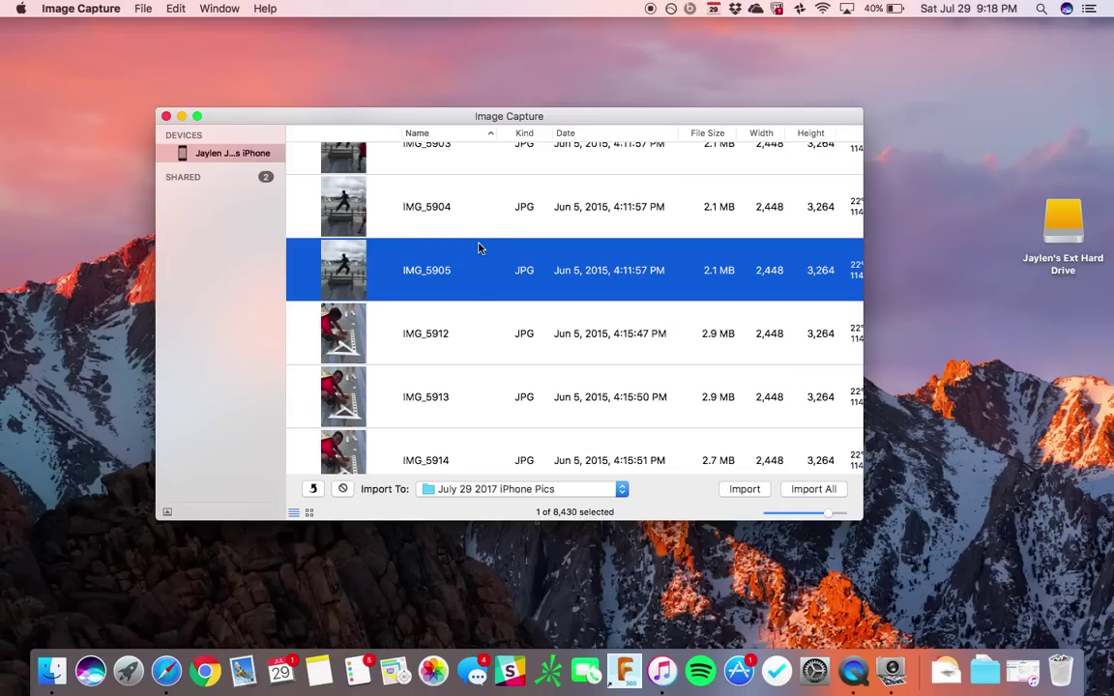
{"action": "left_click", "coordinate": [449, 338], "text": "super"}
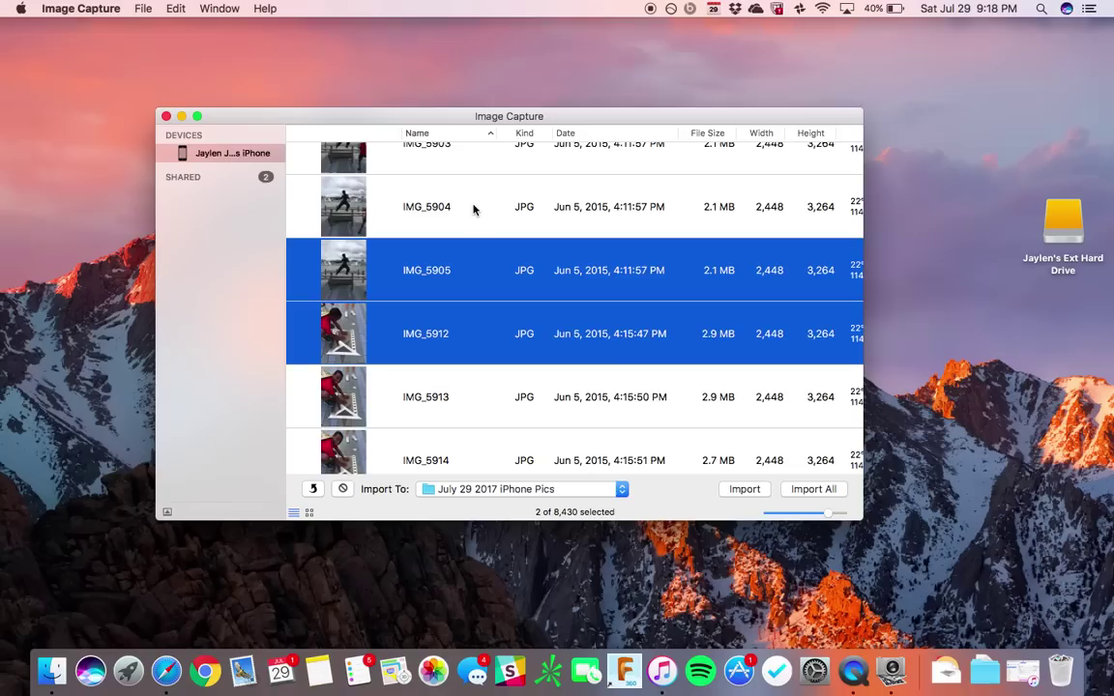
{"action": "scroll", "coordinate": [474, 209], "scroll_direction": "up", "scroll_amount": 1}
{"action": "left_click", "coordinate": [440, 404], "text": "super"}
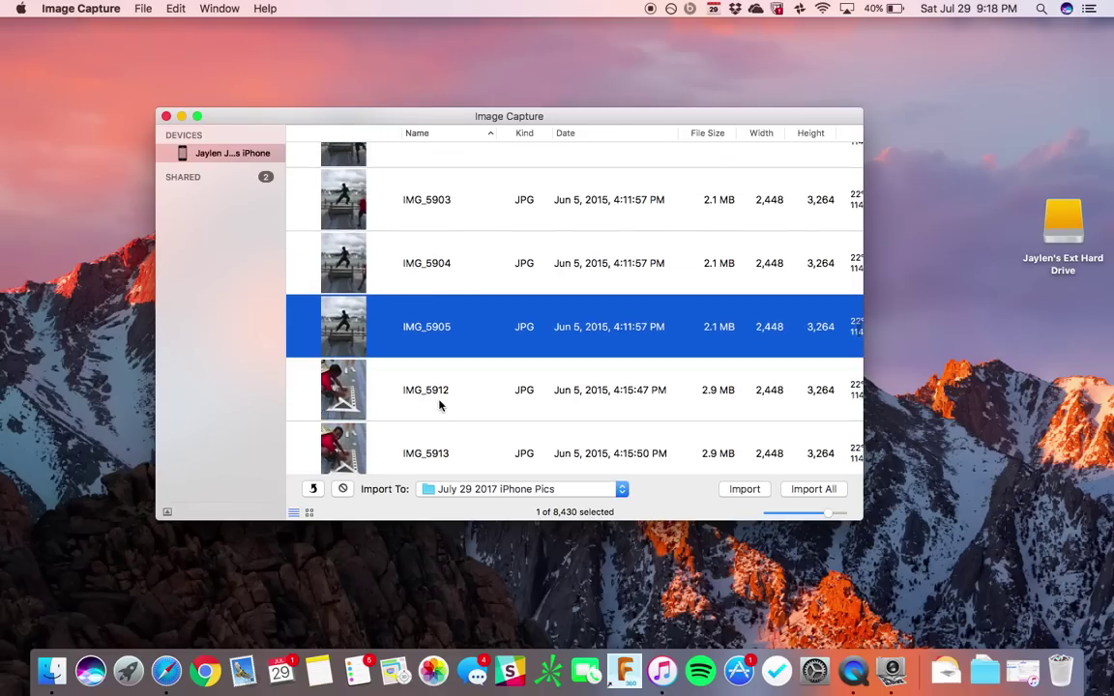
{"action": "scroll", "coordinate": [440, 404], "scroll_direction": "up", "scroll_amount": 1}
{"action": "scroll", "coordinate": [440, 405], "scroll_direction": "up", "scroll_amount": 4}
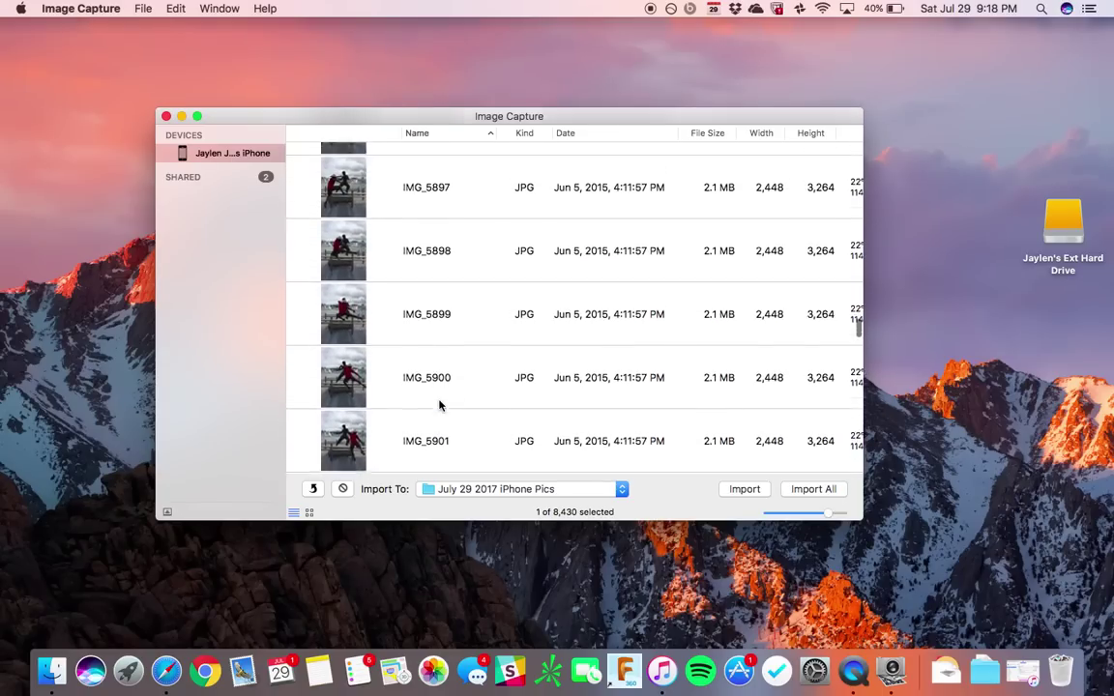
{"action": "scroll", "coordinate": [441, 405], "scroll_direction": "down", "scroll_amount": 6}
{"action": "scroll", "coordinate": [440, 405], "scroll_direction": "down", "scroll_amount": 1}
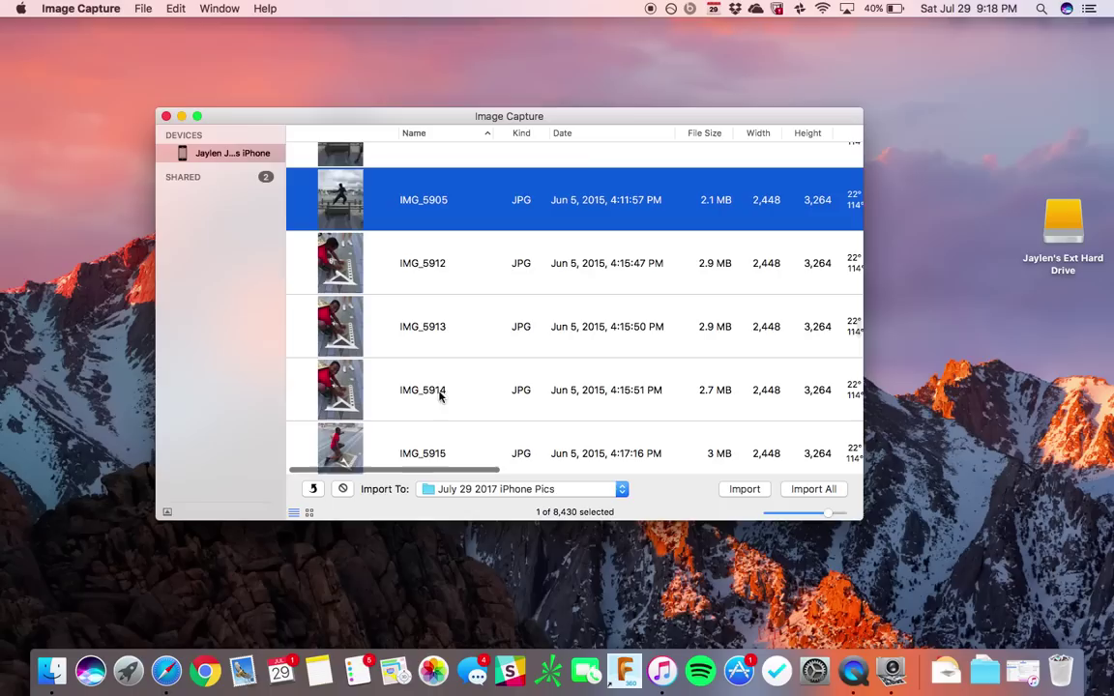
{"action": "left_click", "coordinate": [443, 202], "text": "super"}
- Select photos IMG_5941, IMG_5942, IMG_5943 and IMG_5944, leaving IMG_5945 out
{"action": "scroll", "coordinate": [443, 202], "scroll_direction": "down", "scroll_amount": 20}
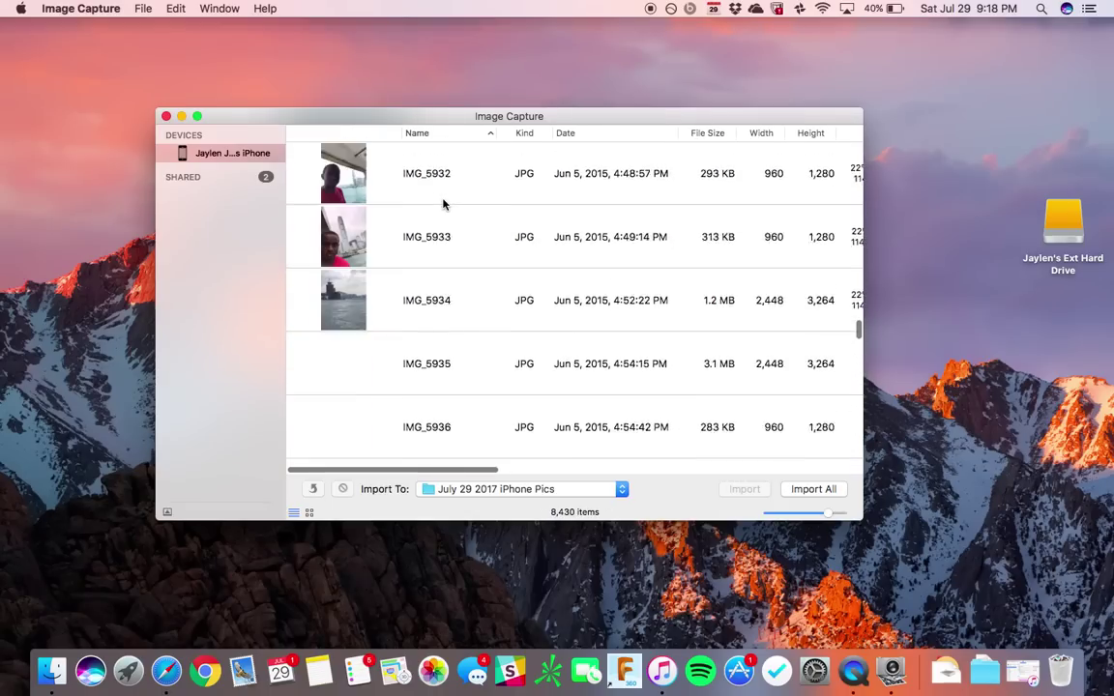
{"action": "scroll", "coordinate": [443, 204], "scroll_direction": "down", "scroll_amount": 9}
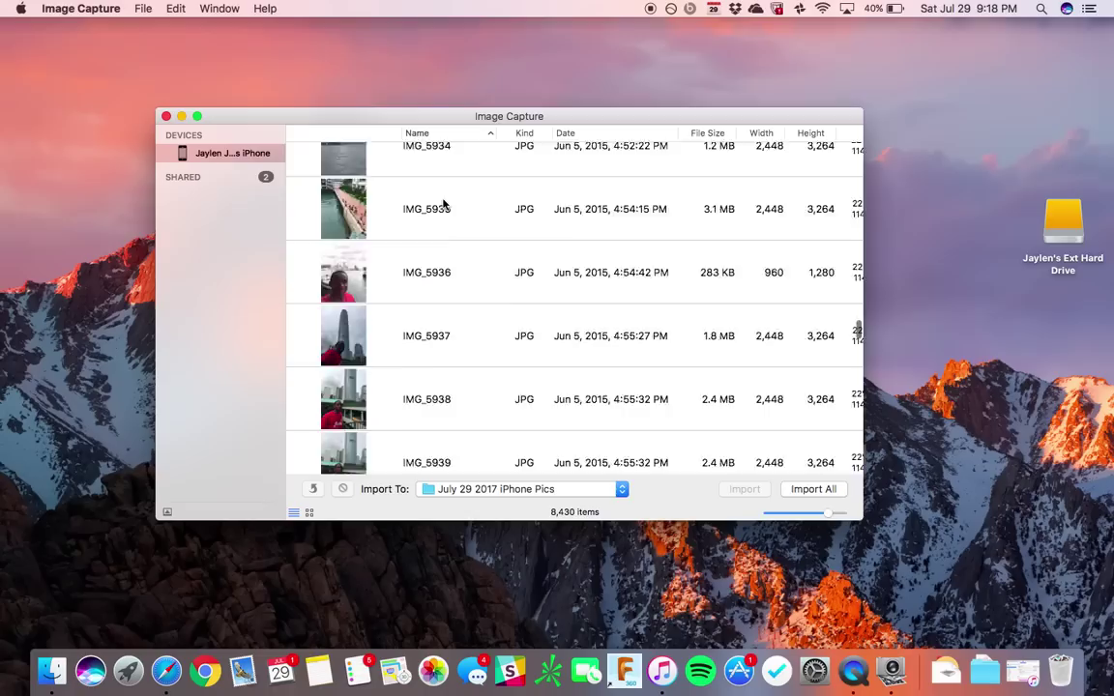
{"action": "scroll", "coordinate": [443, 203], "scroll_direction": "down", "scroll_amount": 2}
{"action": "scroll", "coordinate": [445, 204], "scroll_direction": "up", "scroll_amount": 4}
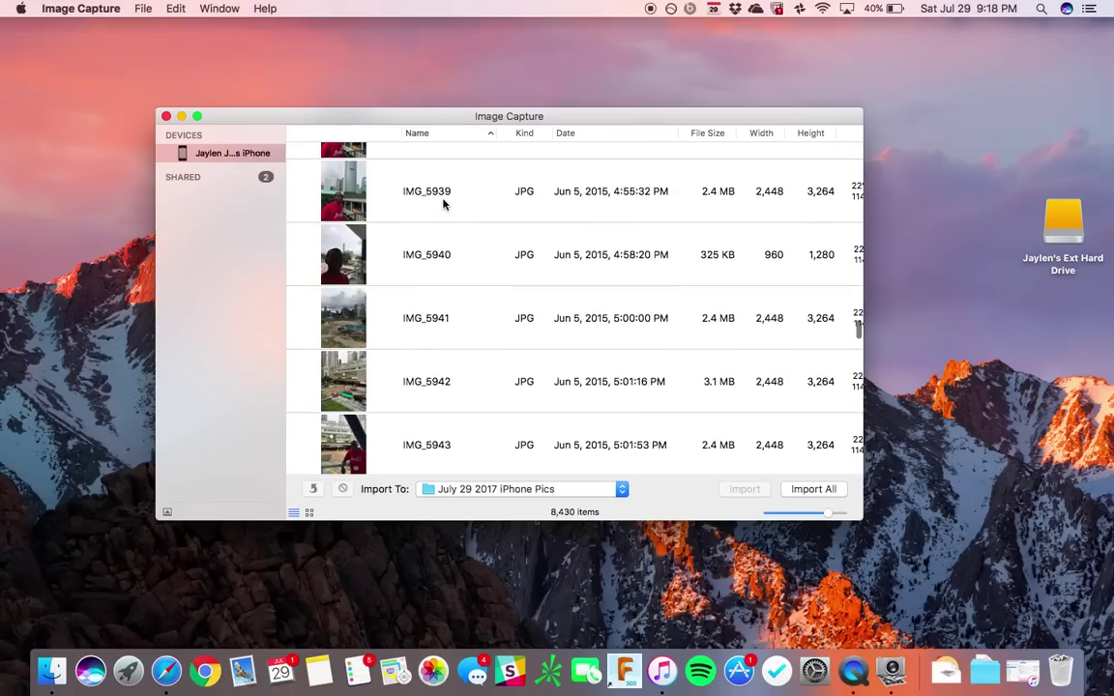
{"action": "left_click", "coordinate": [410, 390]}
{"action": "left_click", "coordinate": [422, 322], "text": "shift"}
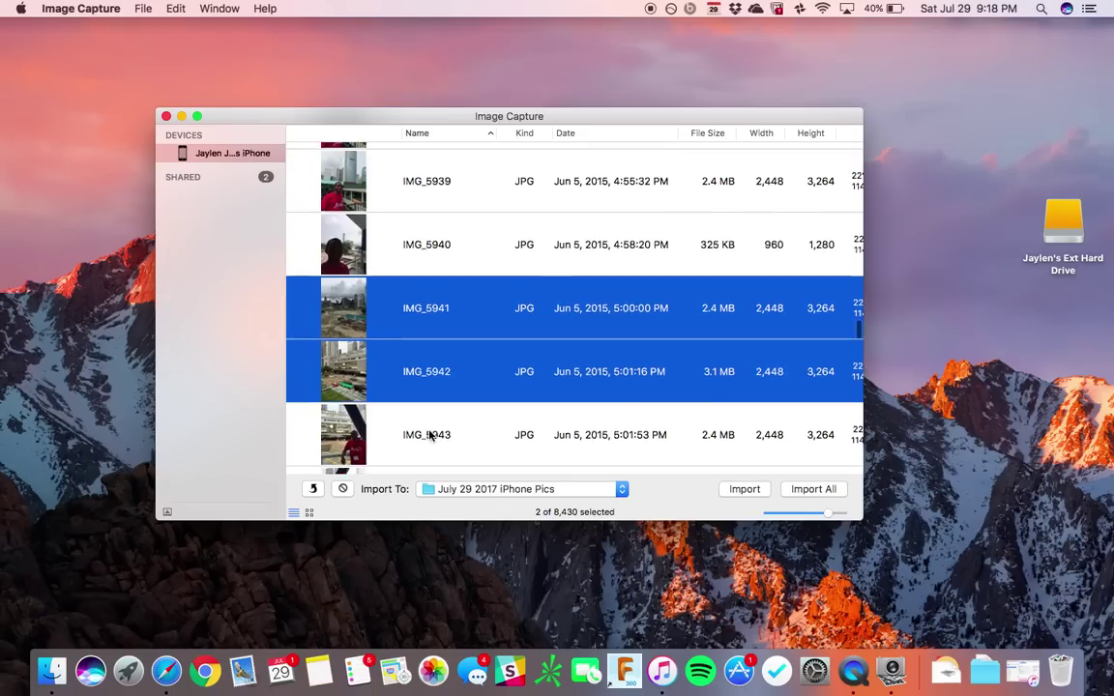
{"action": "scroll", "coordinate": [429, 436], "scroll_direction": "down", "scroll_amount": 2}
{"action": "scroll", "coordinate": [429, 436], "scroll_direction": "down", "scroll_amount": 1}
{"action": "left_click", "coordinate": [429, 435], "text": "super"}
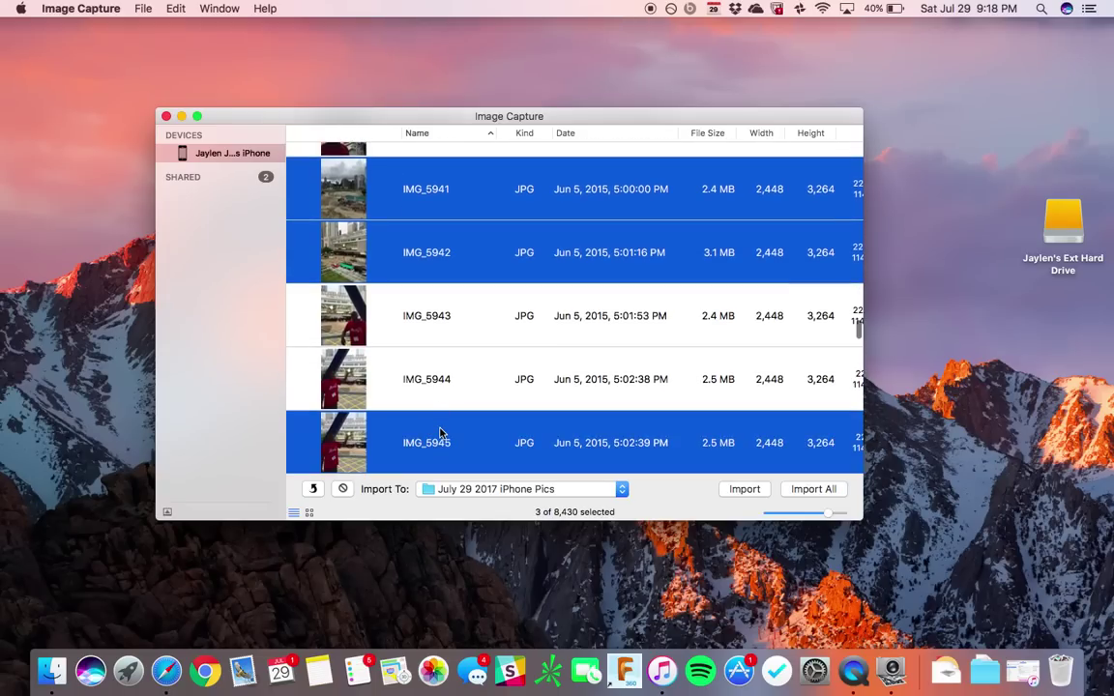
{"action": "left_click", "coordinate": [440, 432], "text": "super"}
{"action": "left_click", "coordinate": [448, 378], "text": "super"}
{"action": "left_click", "coordinate": [452, 319], "text": "super"}
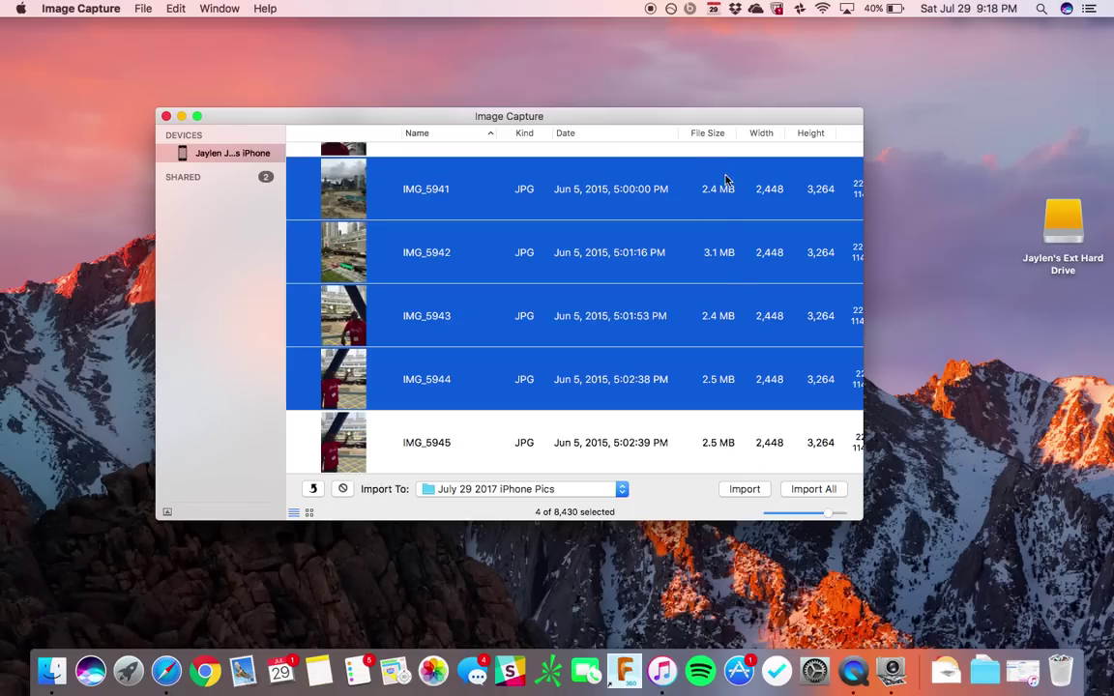
- Import the four selected photos into July 29 2017 iPhone Pics, then select only IMG_5941
{"action": "left_click", "coordinate": [745, 490]}
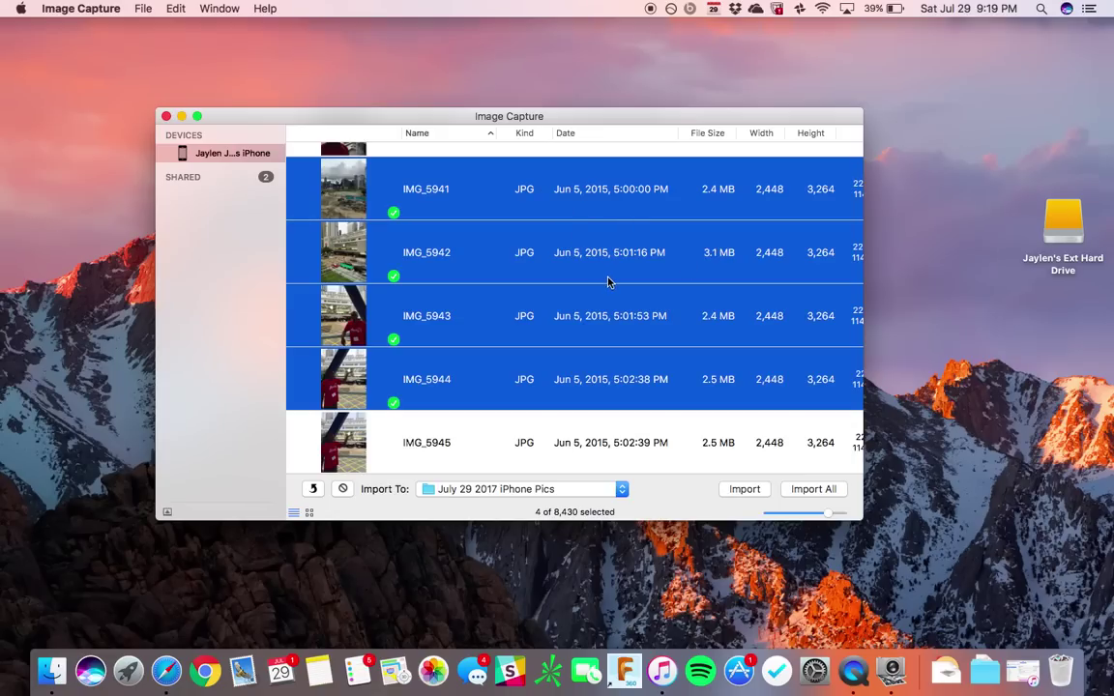
{"action": "left_click", "coordinate": [644, 207]}
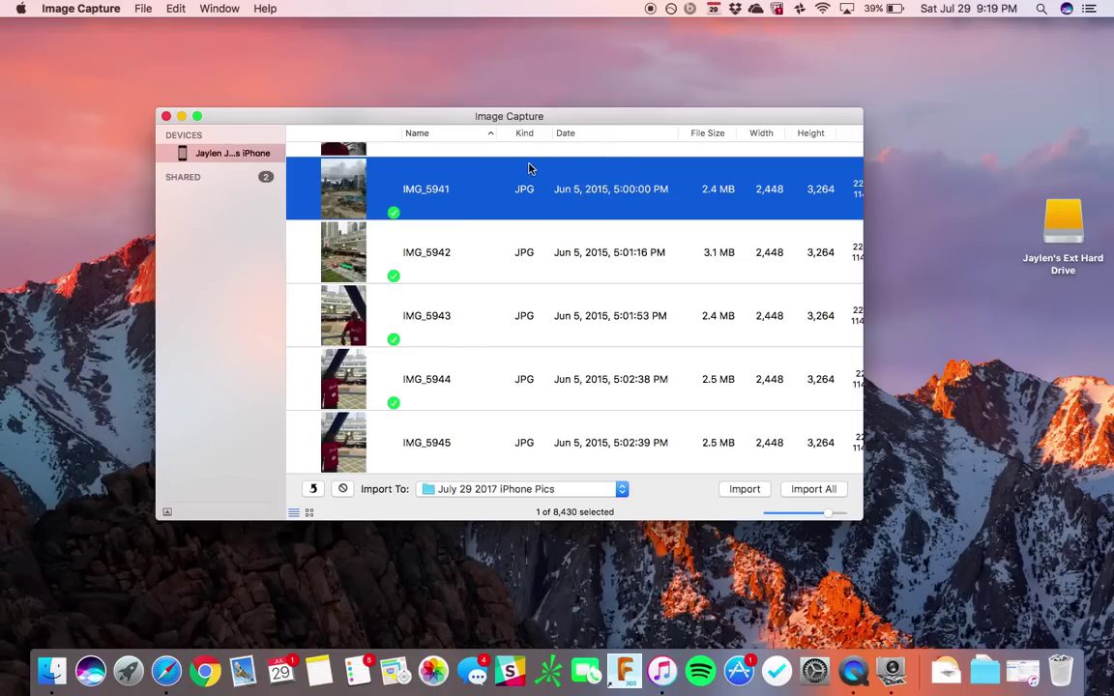
- Open the July 29 2017 iPhone Pics folder in Cover Flow and view IMG_5941 full size
{"action": "double_click", "coordinate": [1069, 221]}
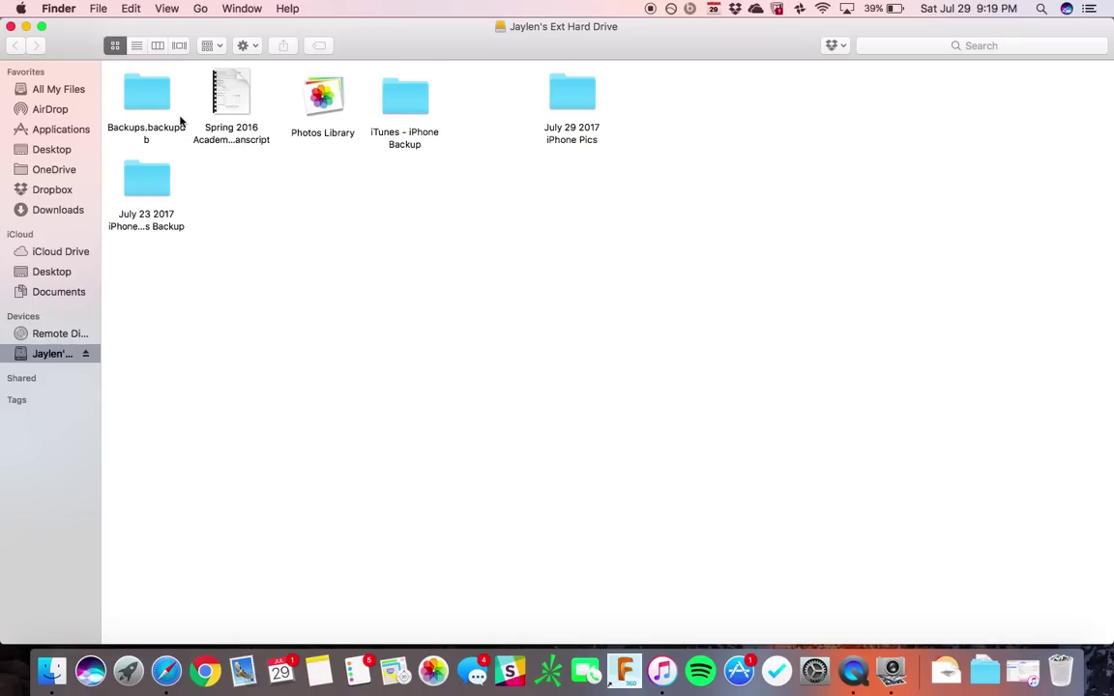
{"action": "left_click", "coordinate": [568, 92]}
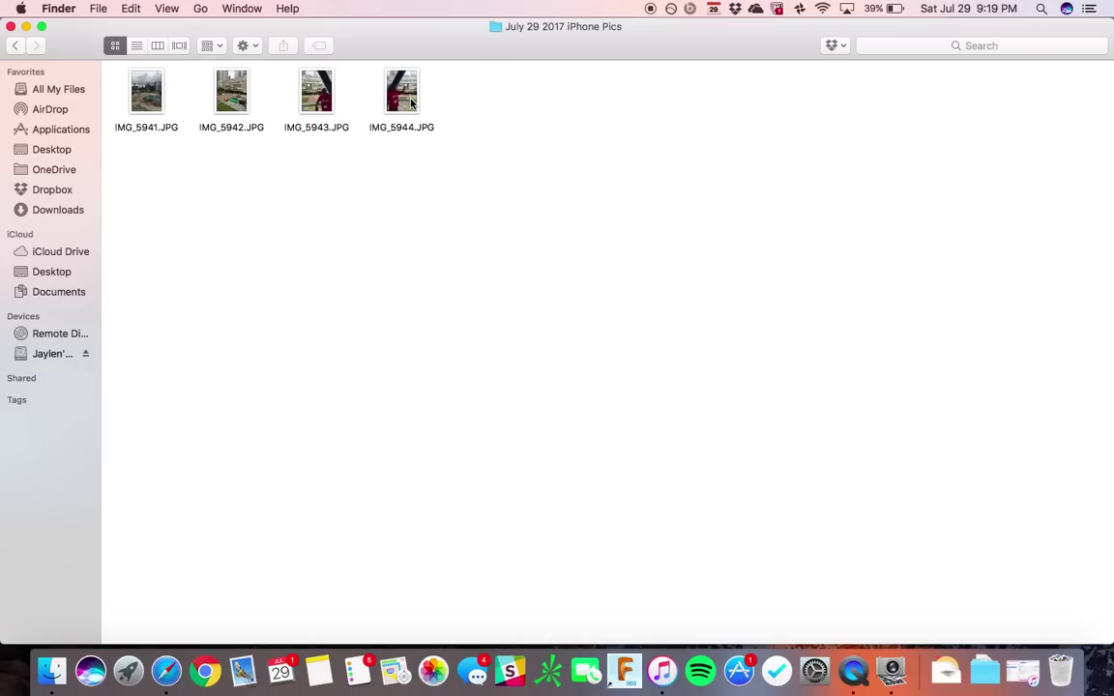
{"action": "left_click", "coordinate": [179, 46]}
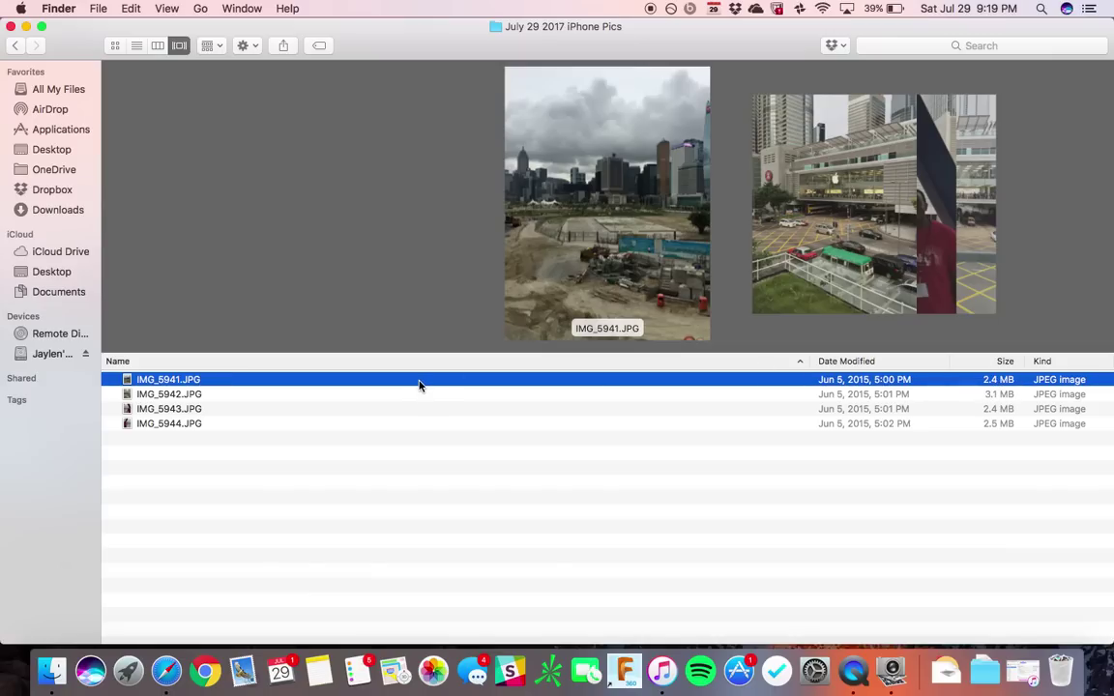
{"action": "double_click", "coordinate": [214, 387]}
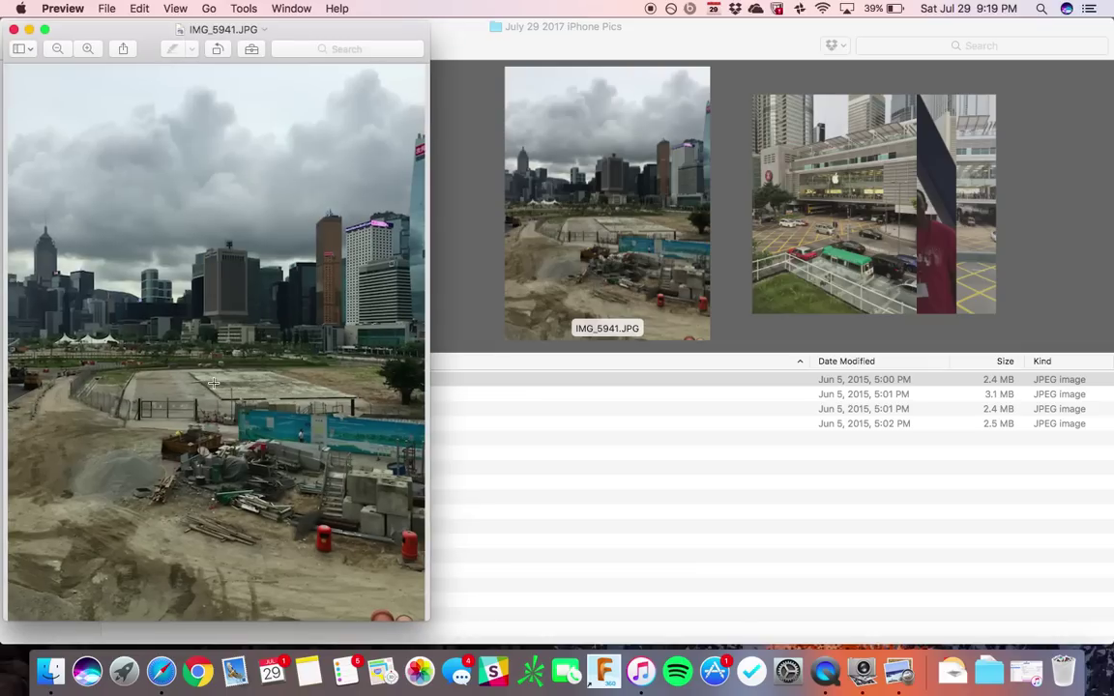
{"action": "left_click", "coordinate": [14, 29]}
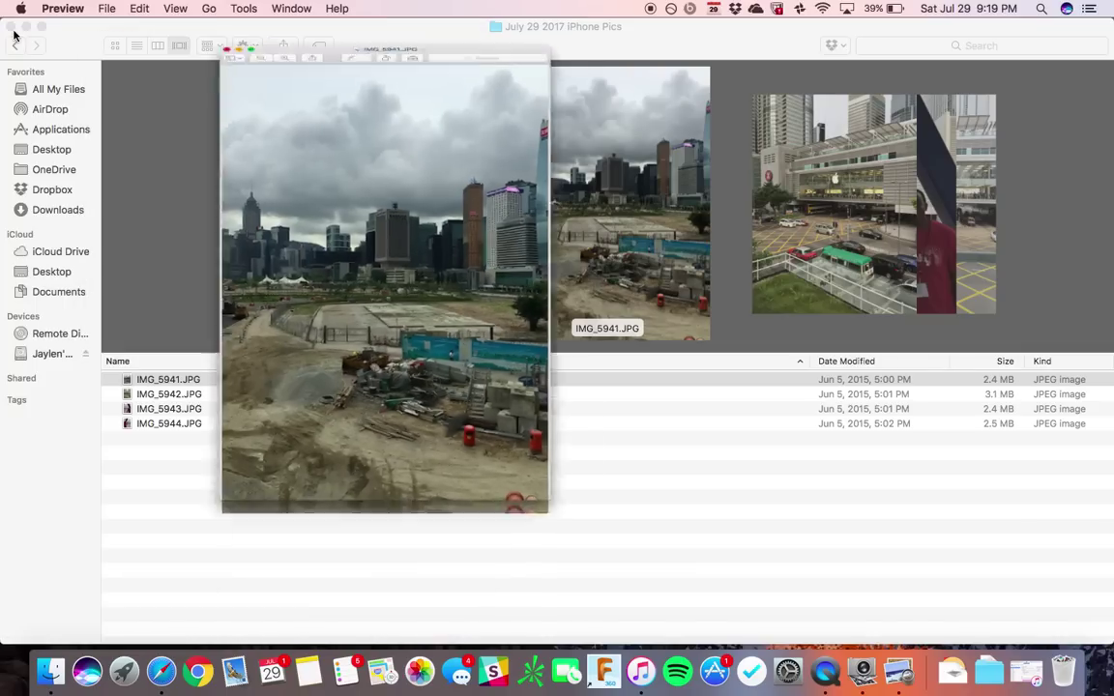
- Browse the IMG_5941–IMG_5944 previews, switch to icon view, and close the folder window
{"action": "left_click", "coordinate": [871, 393]}
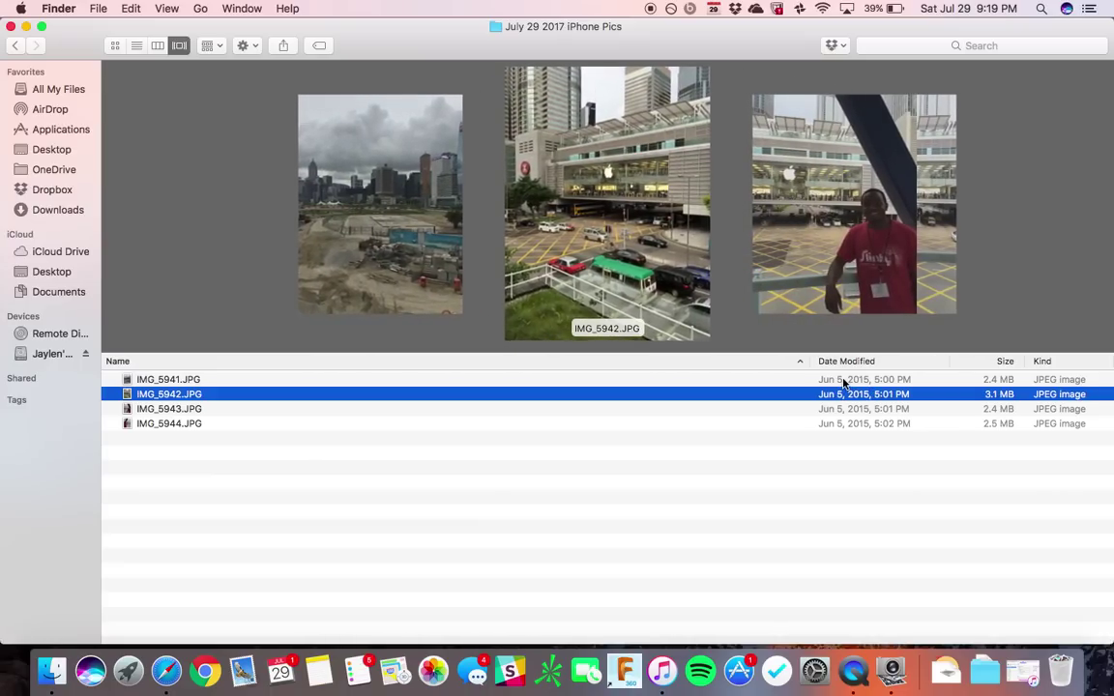
{"action": "left_click", "coordinate": [841, 380]}
{"action": "left_click", "coordinate": [848, 410]}
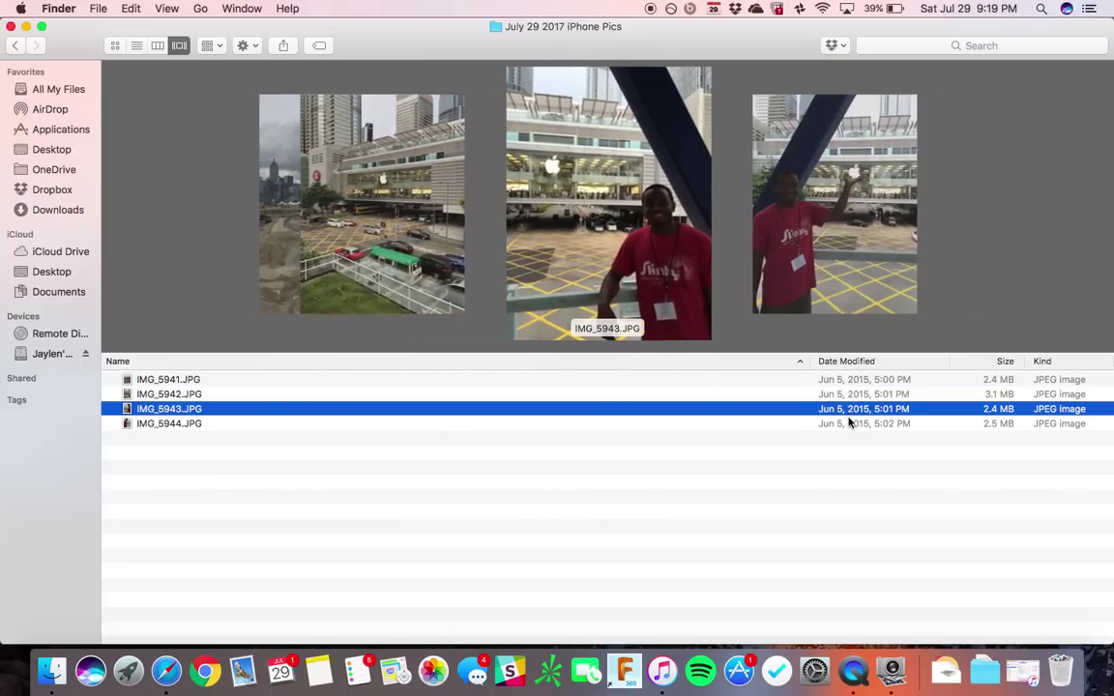
{"action": "key", "text": "Down"}
{"action": "key", "text": "Up"}
{"action": "key", "text": "Up"}
{"action": "key", "text": "Up"}
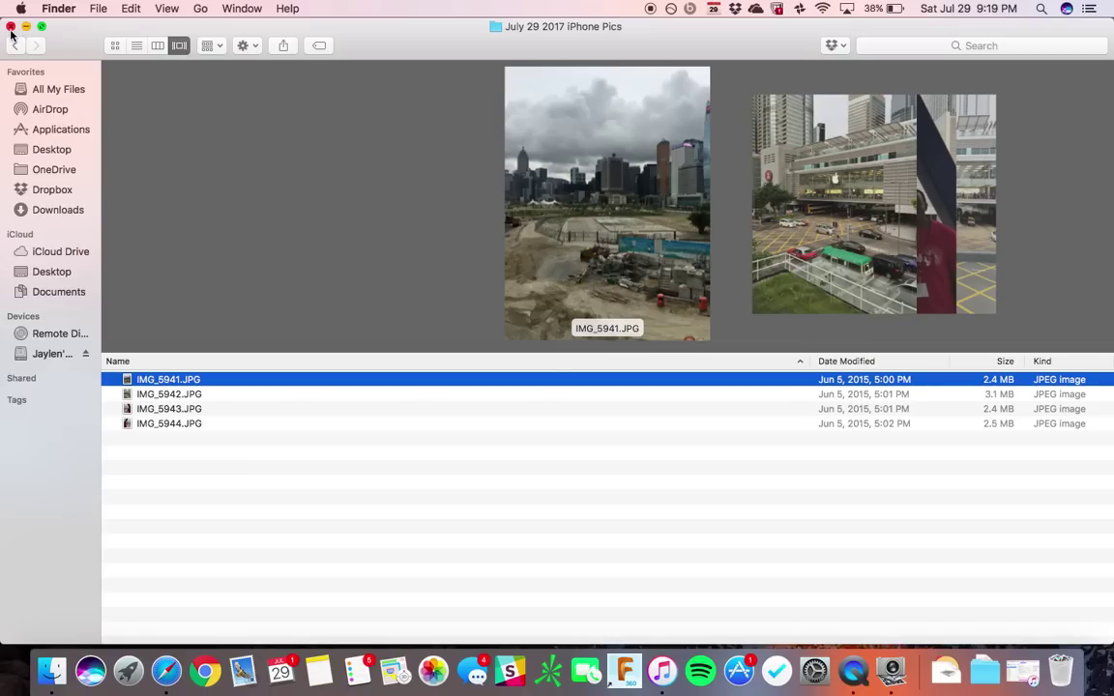
{"action": "left_click", "coordinate": [115, 47]}
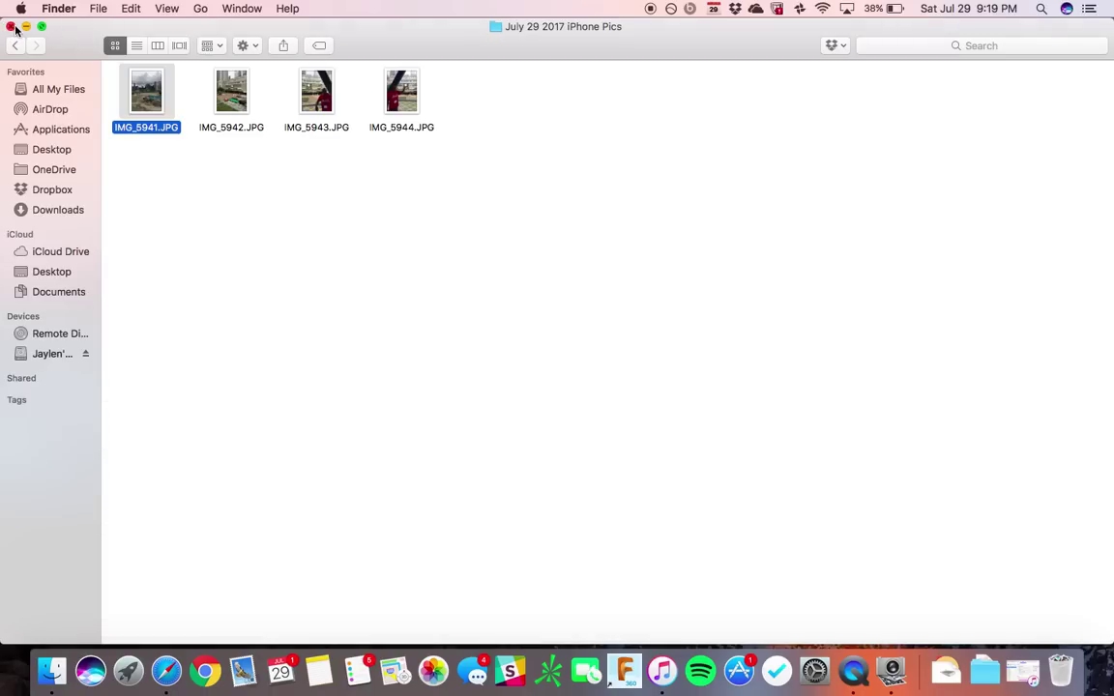
{"action": "left_click", "coordinate": [10, 26]}
- Clear the desktop selection and bring Image Capture forward with photo IMG_5942 selected
{"action": "left_click", "coordinate": [1033, 315]}
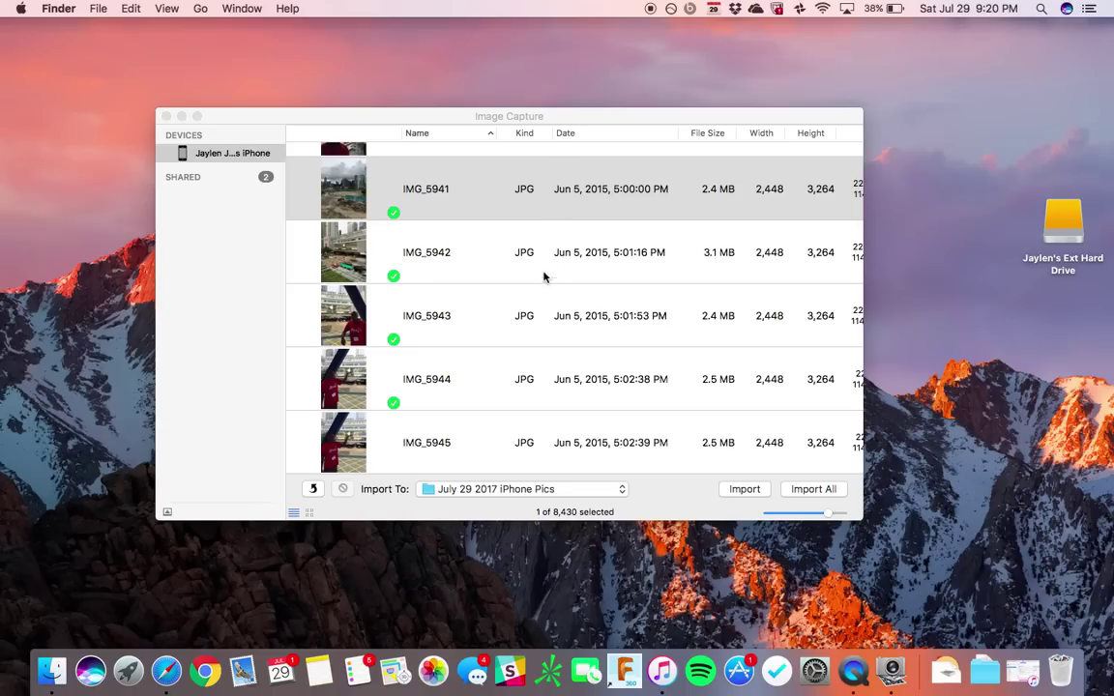
{"action": "left_click", "coordinate": [539, 356]}
{"action": "left_click", "coordinate": [624, 268]}
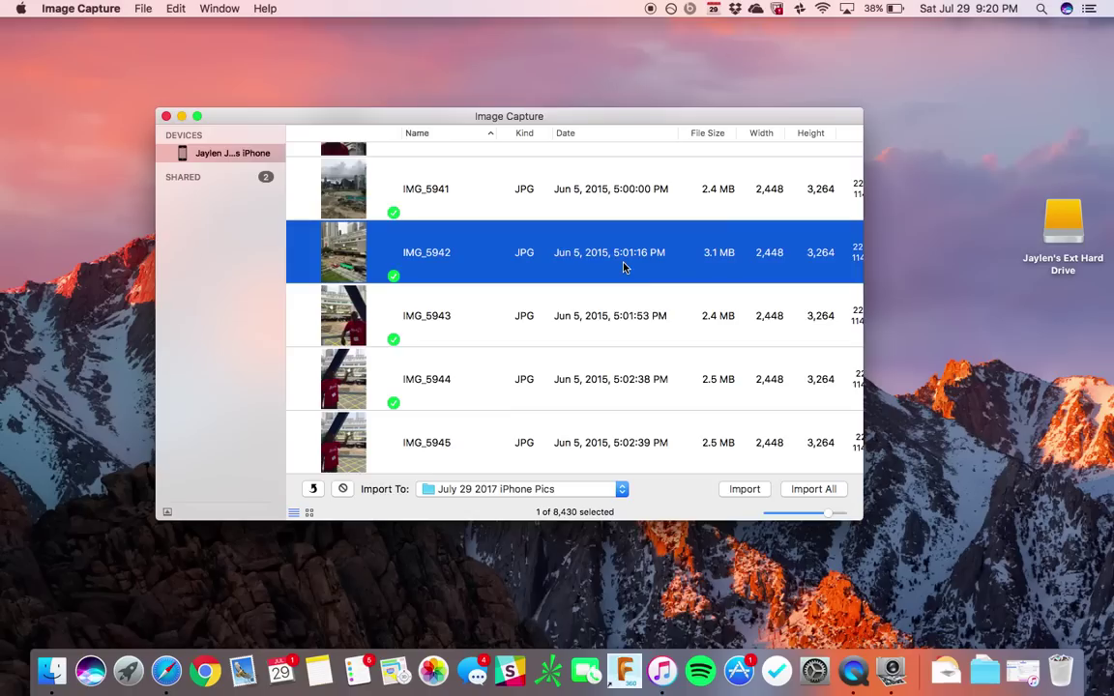
{"action": "left_click", "coordinate": [909, 257]}
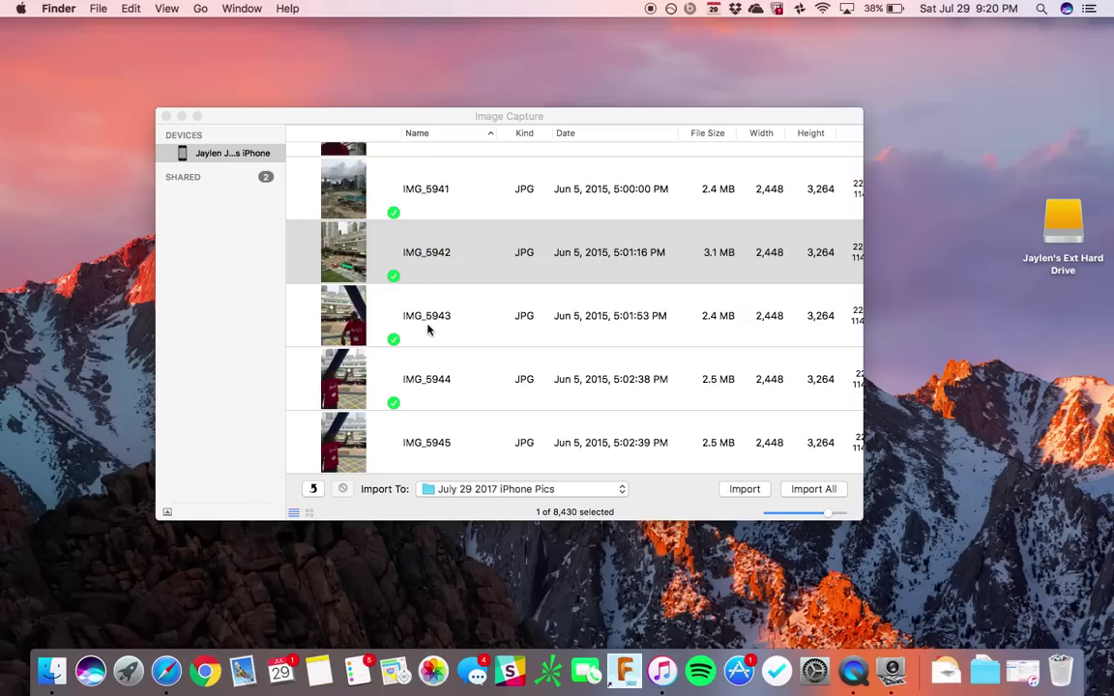
{"action": "left_click", "coordinate": [530, 399]}
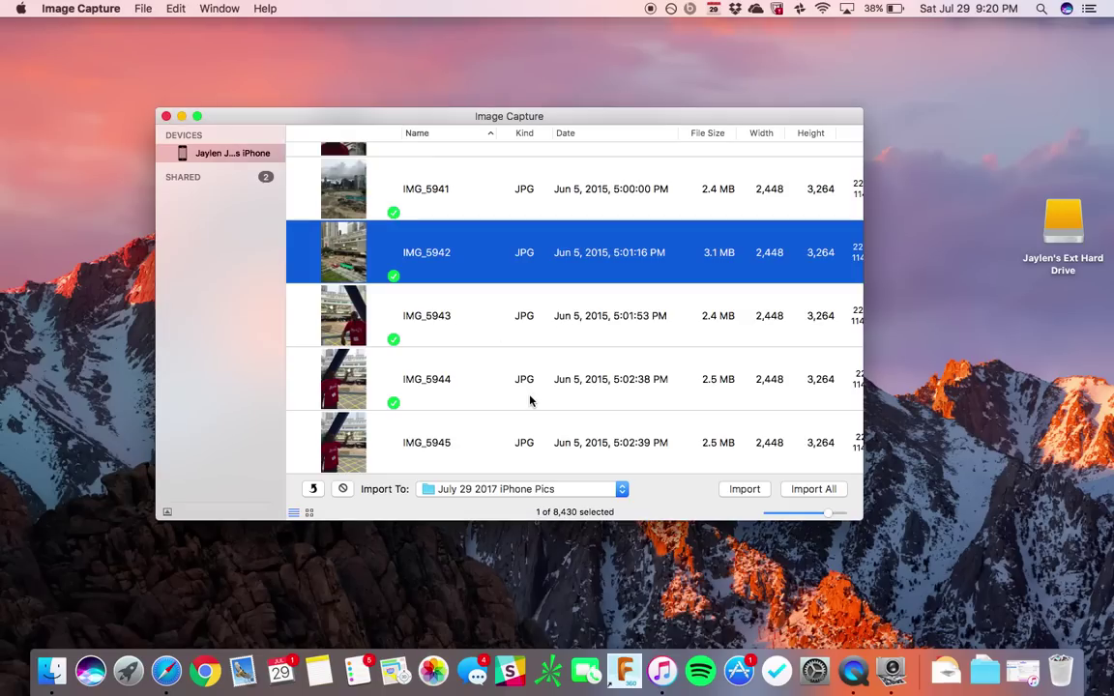
- Select IMG_5944, then add IMG_5943, IMG_5942 and IMG_5941 to the selection
{"action": "left_click", "coordinate": [530, 399]}
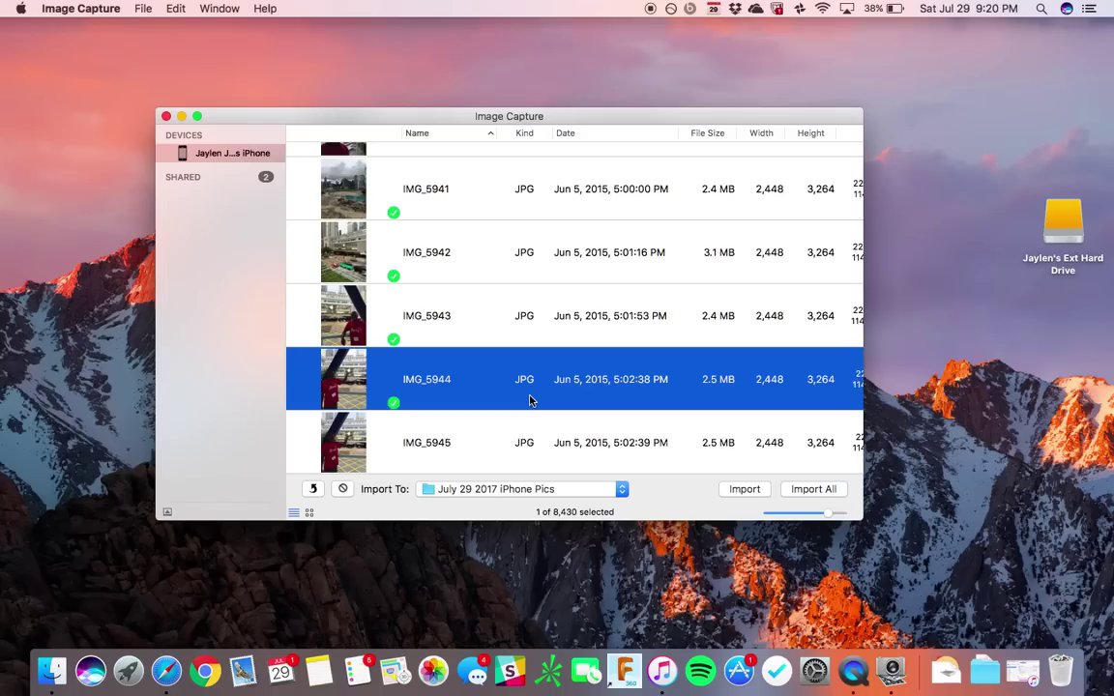
{"action": "left_click", "coordinate": [521, 342], "text": "shift"}
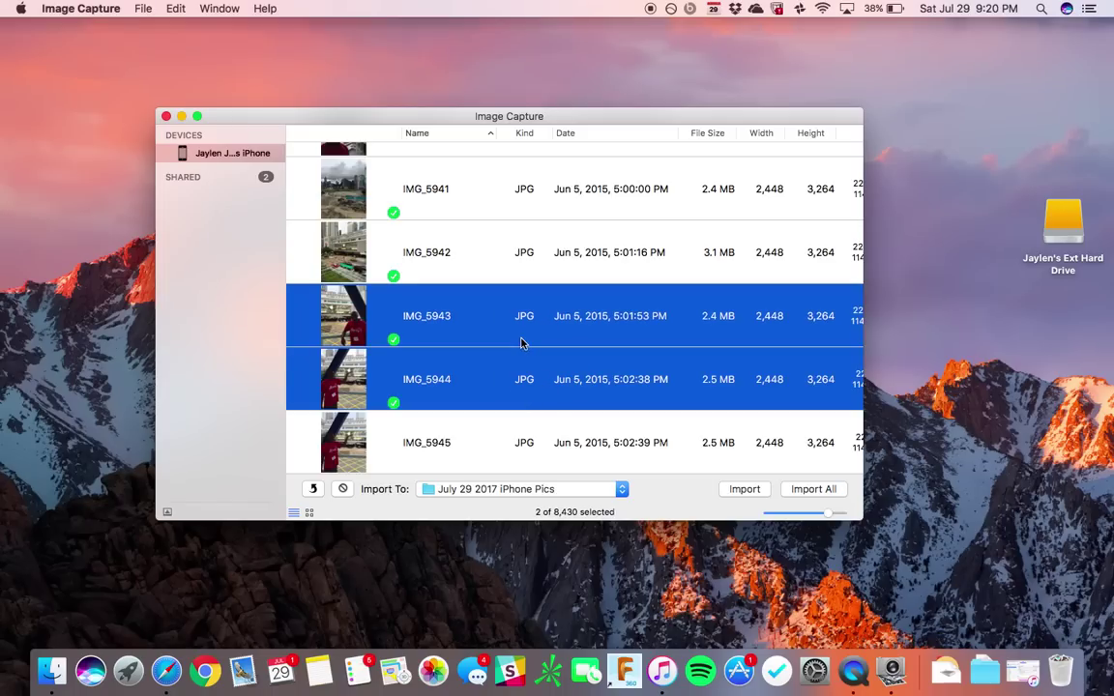
{"action": "left_click", "coordinate": [532, 276], "text": "shift"}
{"action": "left_click", "coordinate": [545, 181], "text": "shift"}
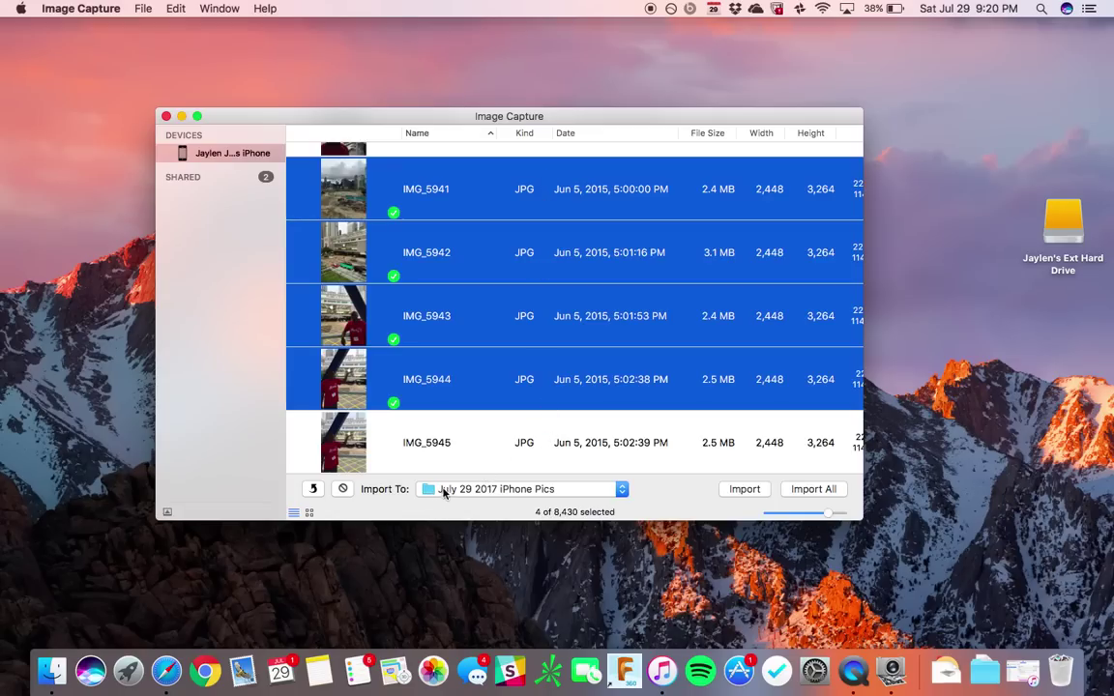
- Import the four photos, then confirm them in July 29 2017 iPhone Pics on the external drive
{"action": "left_click", "coordinate": [754, 492]}
{"action": "double_click", "coordinate": [1064, 222]}
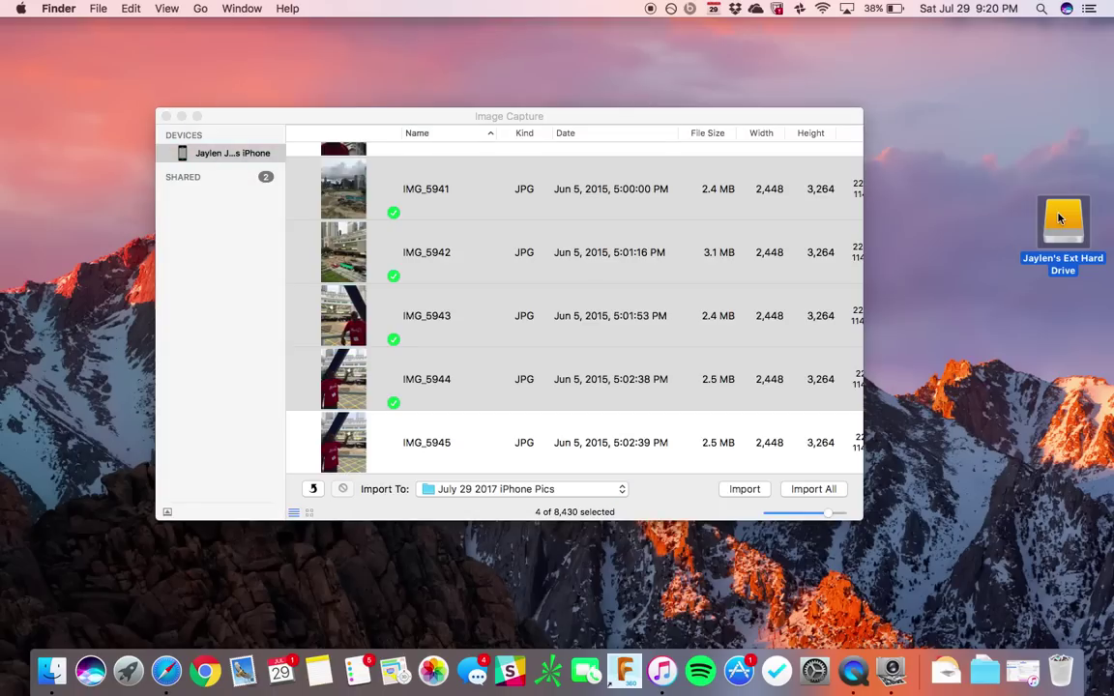
{"action": "double_click", "coordinate": [572, 94]}
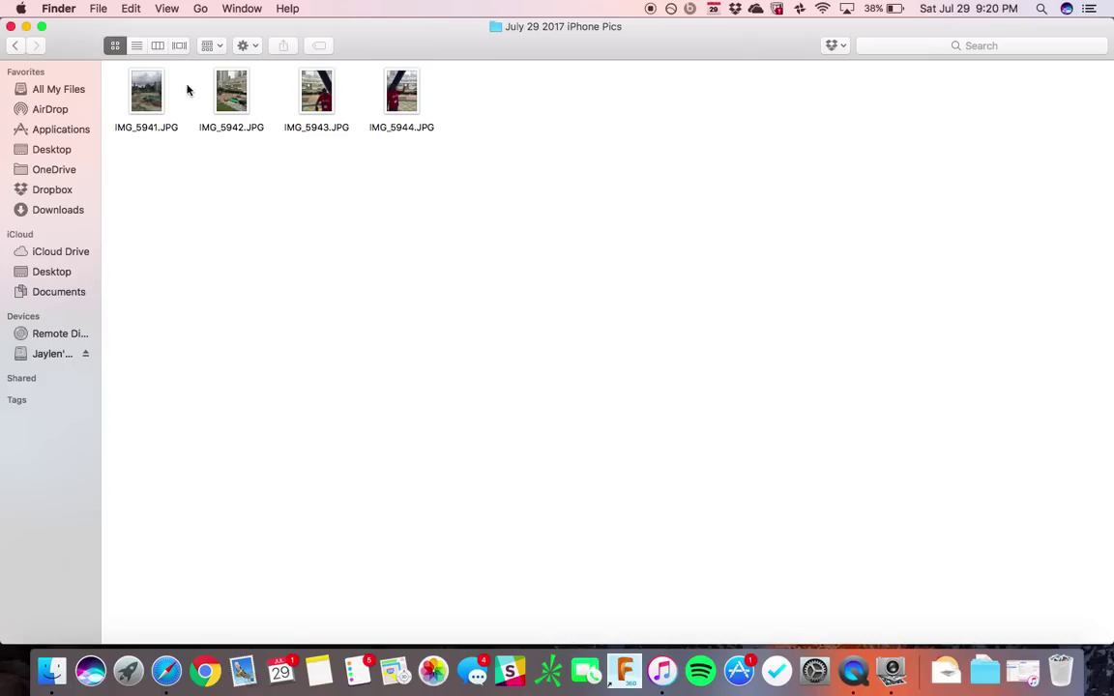
{"action": "left_click", "coordinate": [12, 27]}
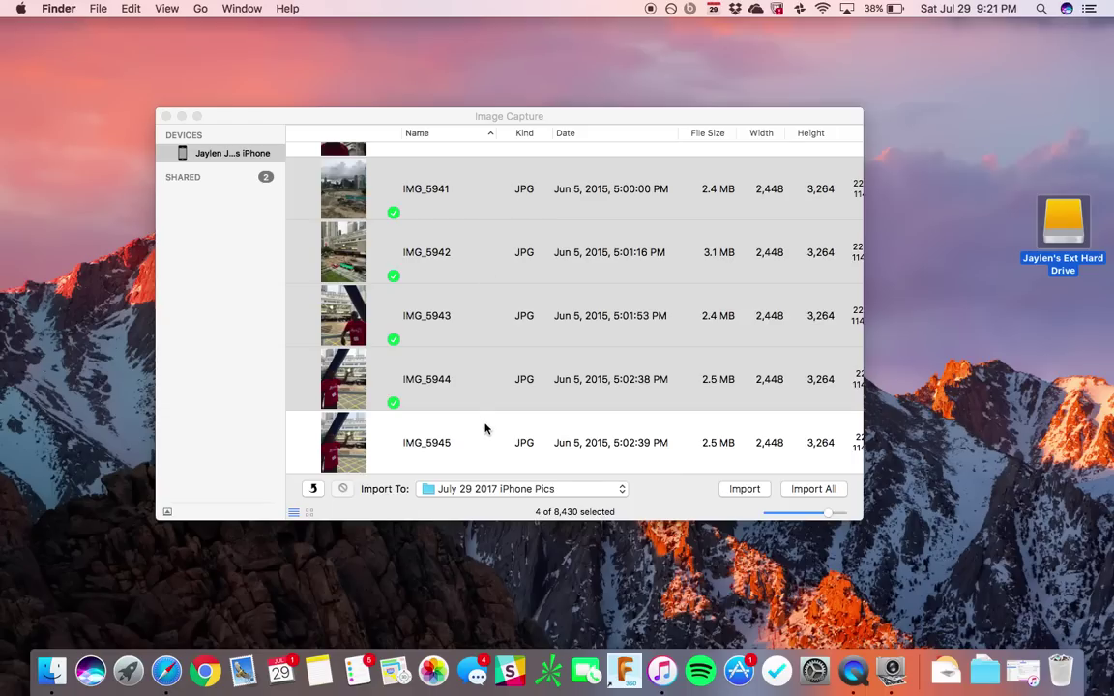
- Back in Image Capture, review the photo list and select only IMG_5945
{"action": "left_click", "coordinate": [441, 387]}
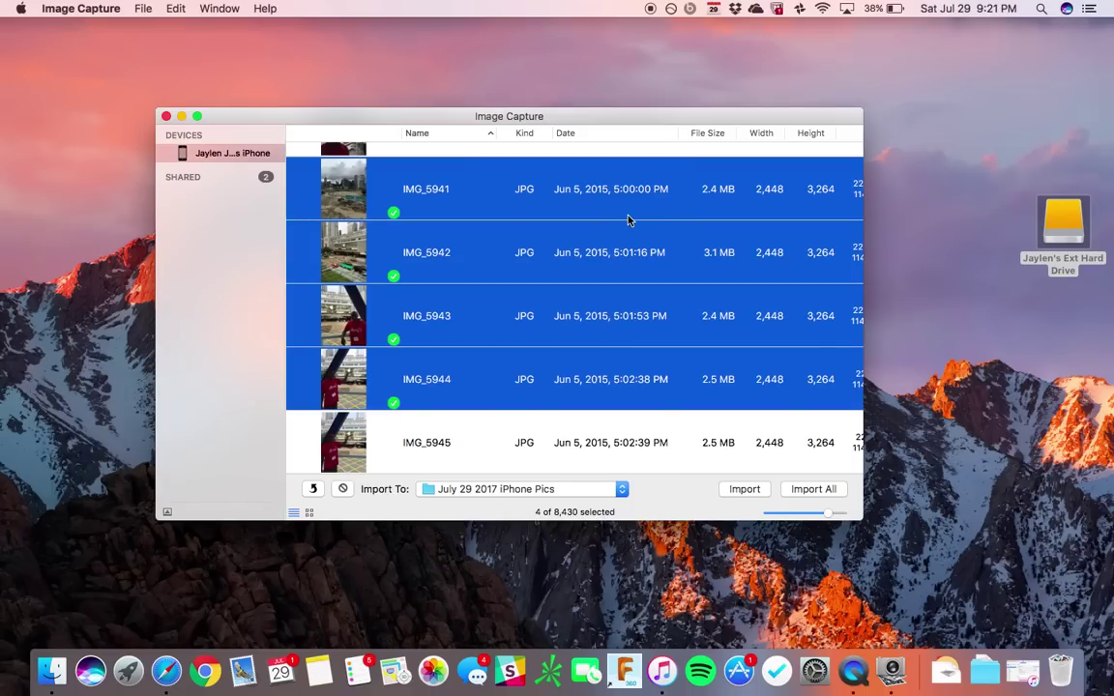
{"action": "scroll", "coordinate": [627, 221], "scroll_direction": "up", "scroll_amount": 2}
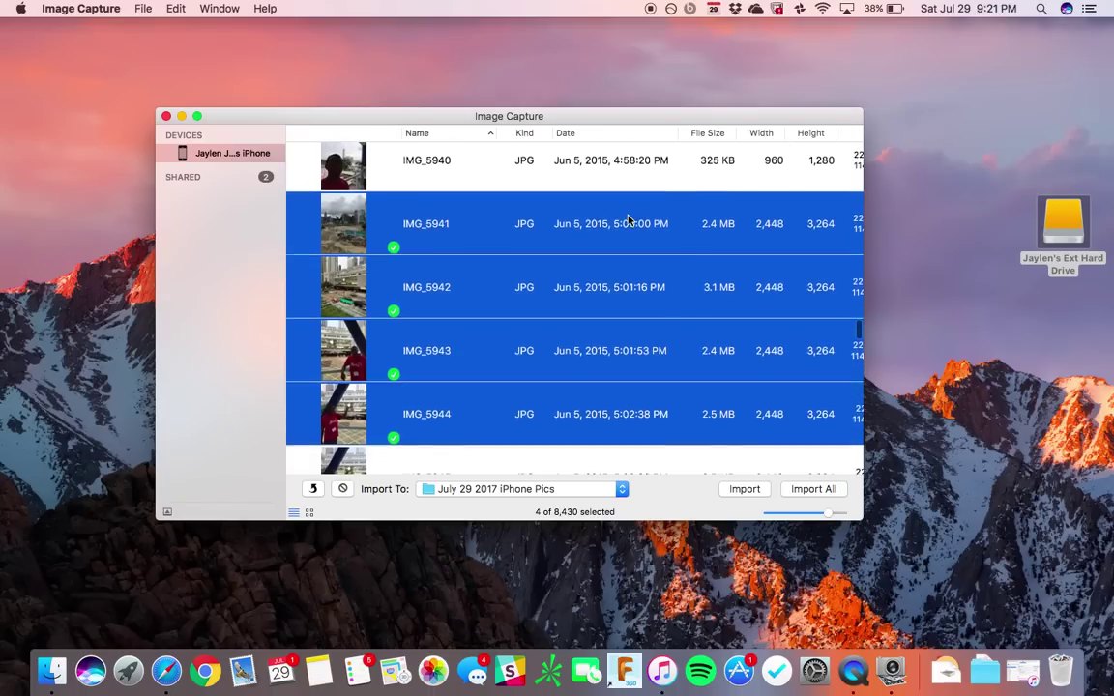
{"action": "scroll", "coordinate": [628, 221], "scroll_direction": "down", "scroll_amount": 1}
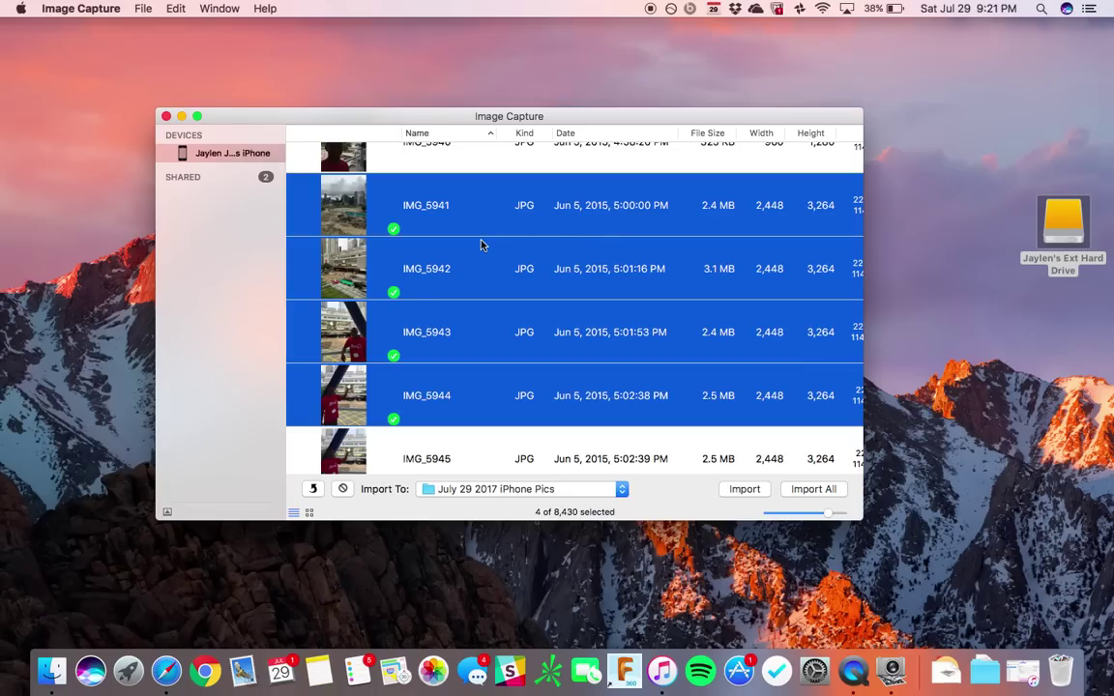
{"action": "left_click", "coordinate": [522, 465]}
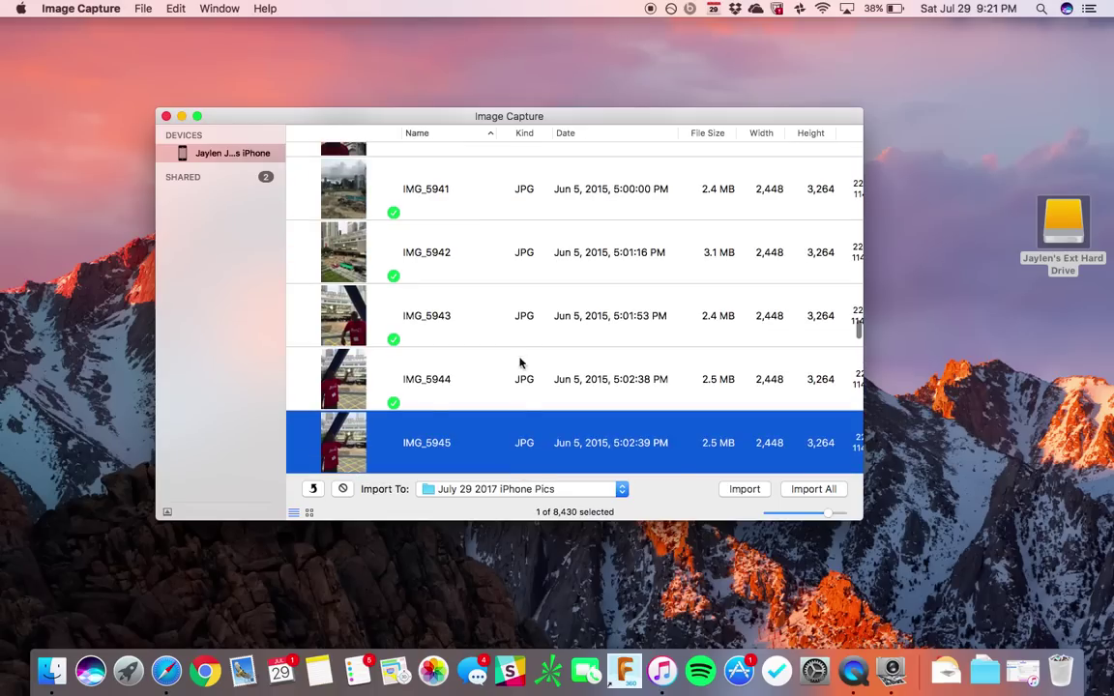
{"action": "scroll", "coordinate": [517, 334], "scroll_direction": "up", "scroll_amount": 2}
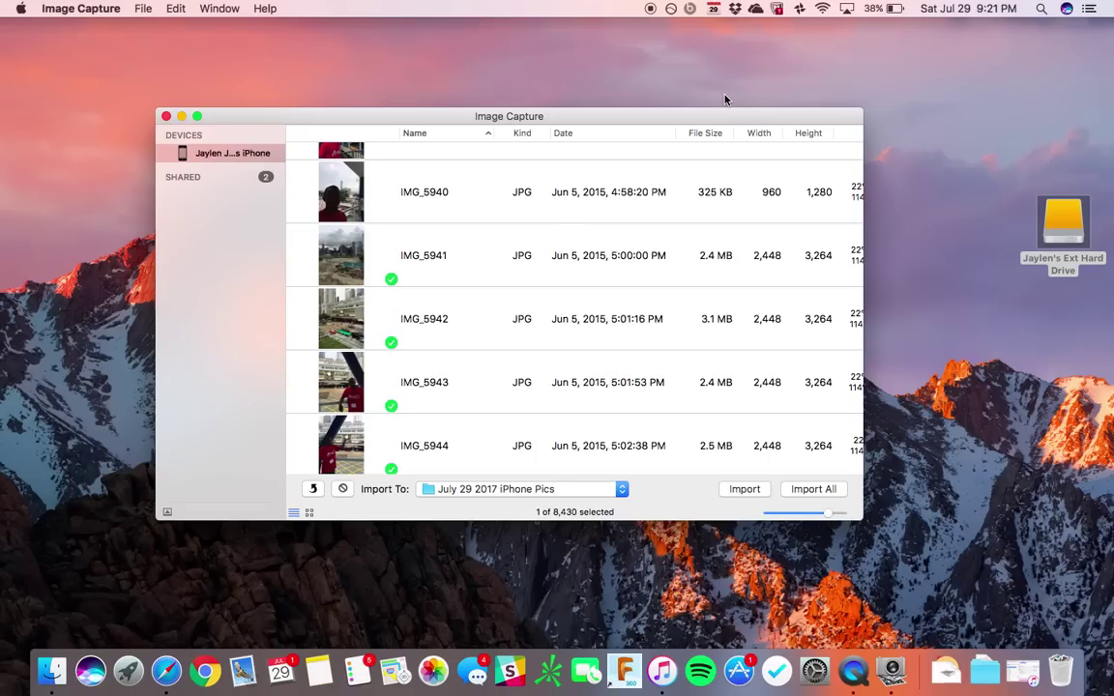
{"action": "left_click", "coordinate": [799, 10]}
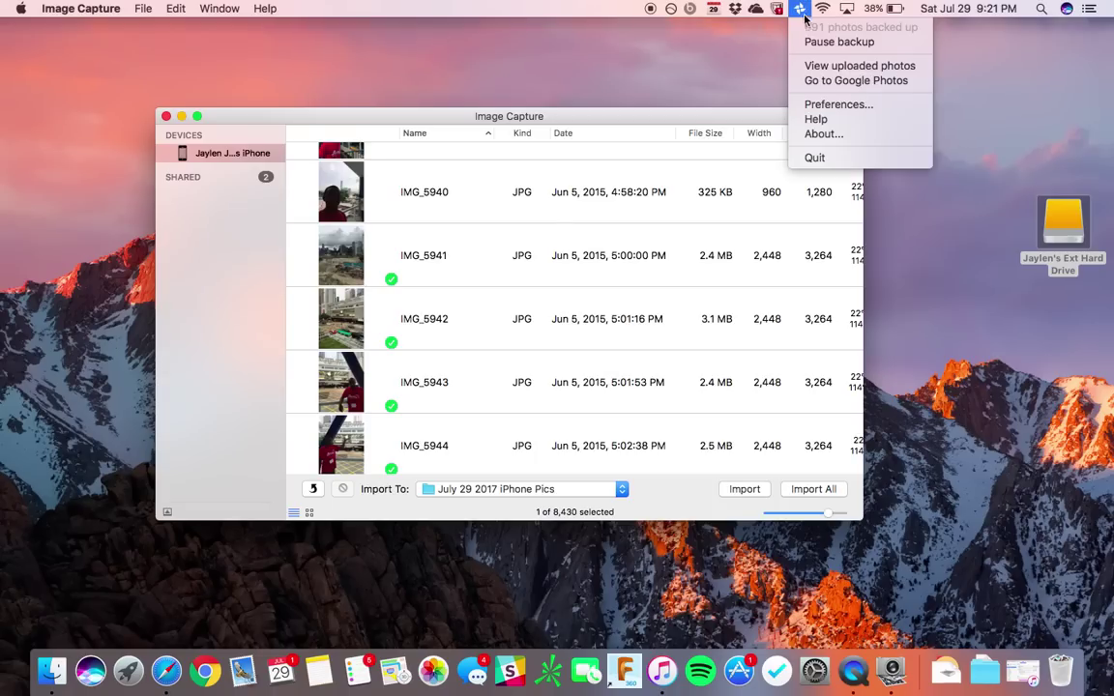
{"action": "left_click", "coordinate": [971, 92]}
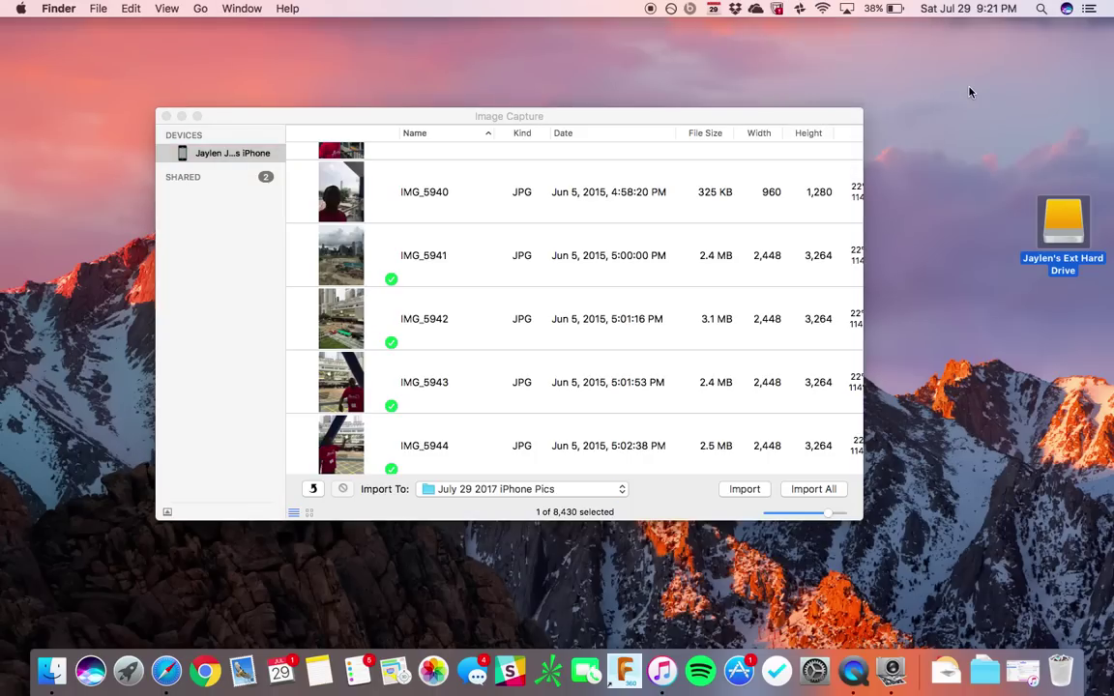
{"action": "left_click", "coordinate": [727, 117]}
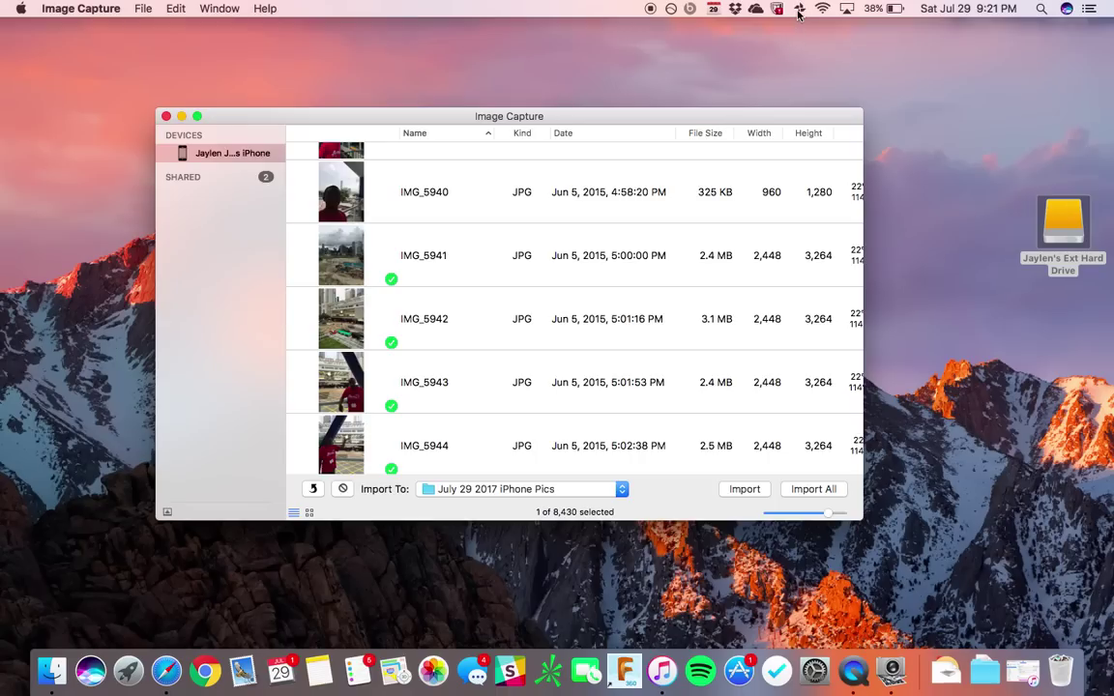
{"action": "mouse_move", "coordinate": [799, 14]}
{"action": "left_click", "coordinate": [800, 12]}
{"action": "left_click", "coordinate": [757, 43]}
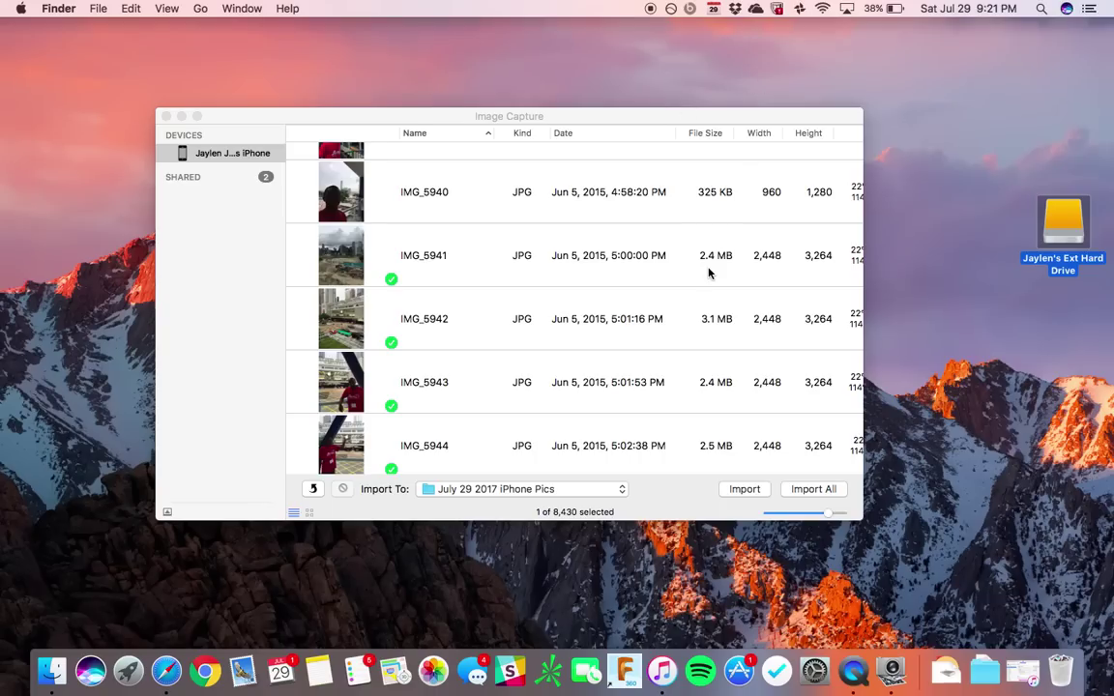
{"action": "scroll", "coordinate": [709, 273], "scroll_direction": "down", "scroll_amount": 2}
{"action": "scroll", "coordinate": [709, 273], "scroll_direction": "up", "scroll_amount": 1}
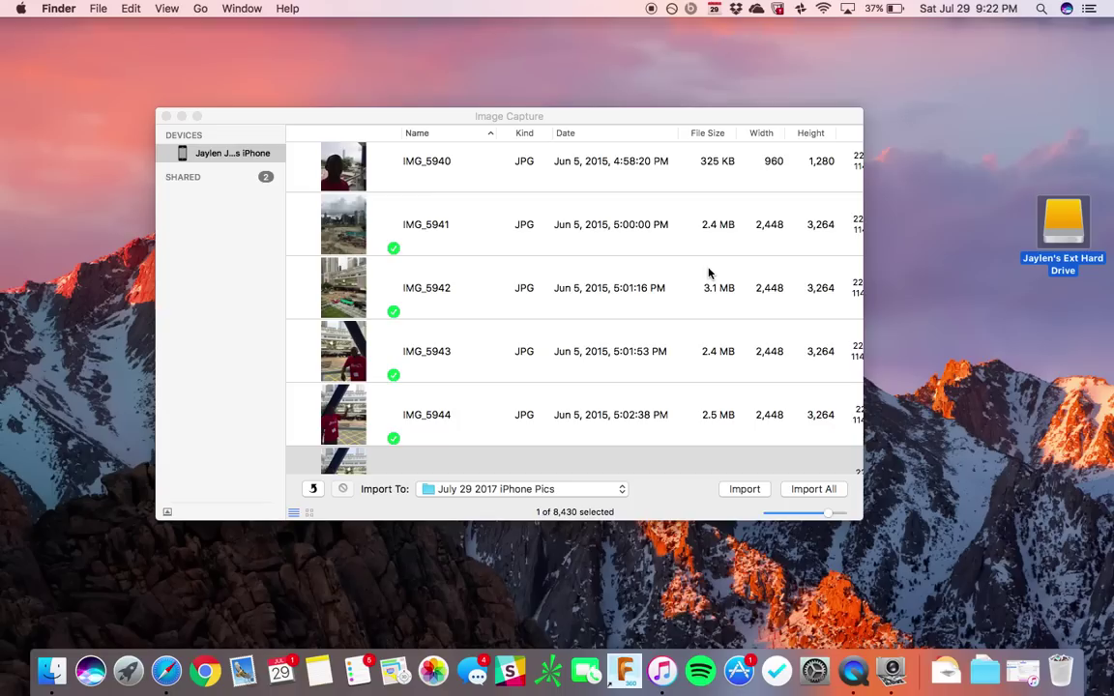
{"action": "left_click", "coordinate": [800, 8]}
{"action": "left_click", "coordinate": [758, 35]}
{"action": "scroll", "coordinate": [552, 298], "scroll_direction": "down", "scroll_amount": 1}
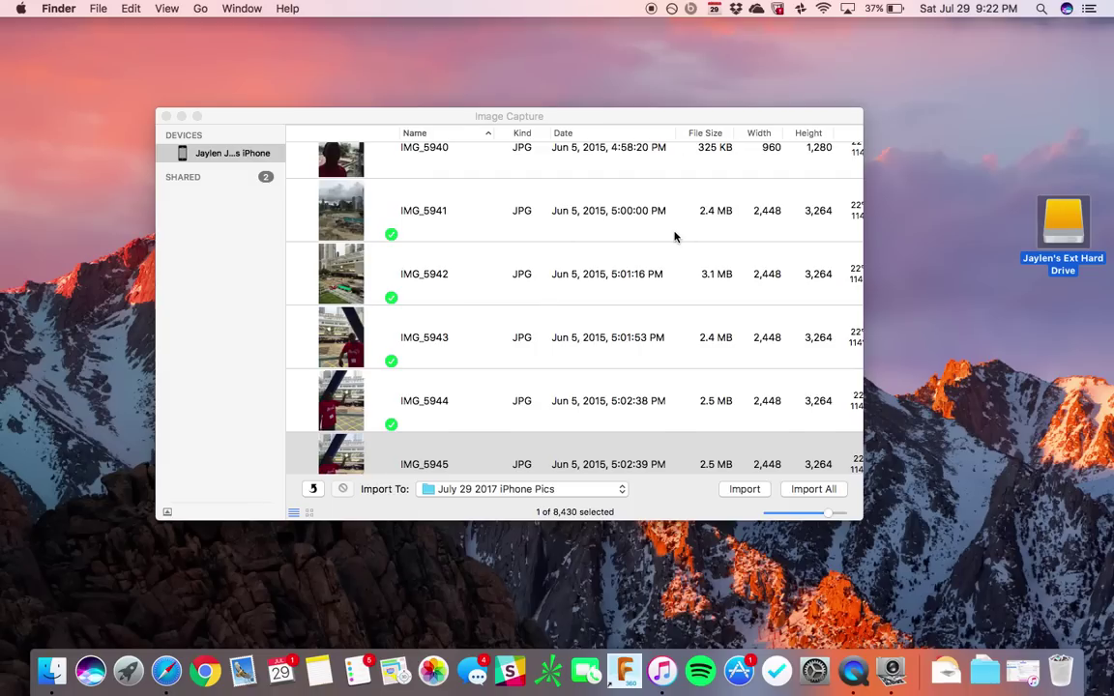
{"action": "scroll", "coordinate": [675, 236], "scroll_direction": "down", "scroll_amount": 1}
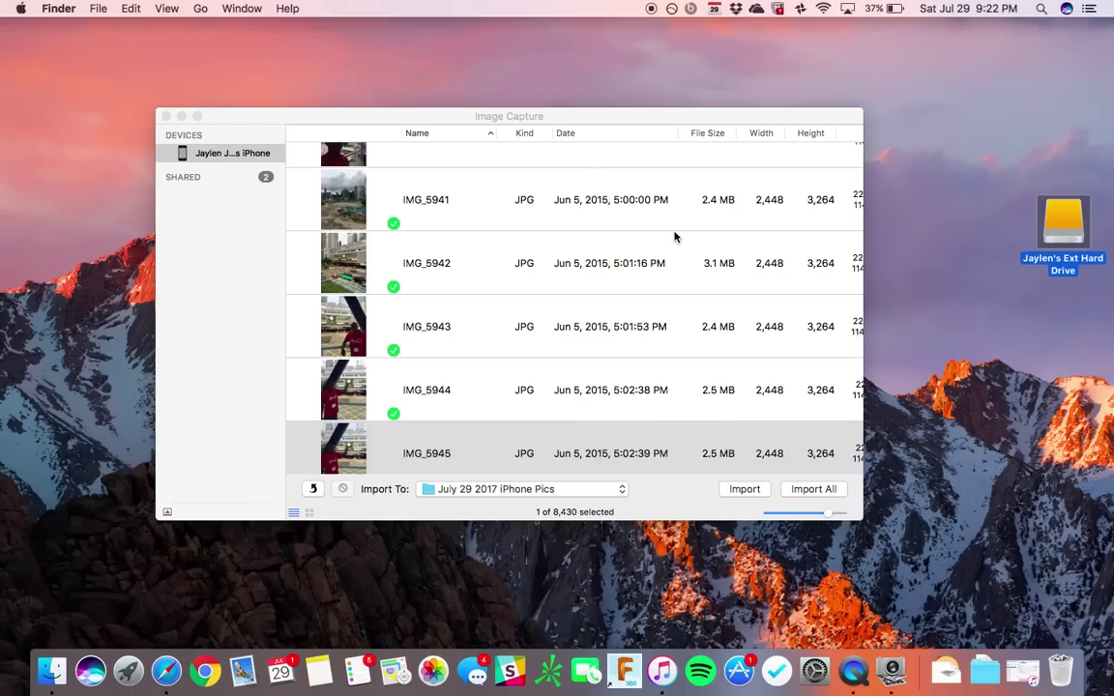
{"action": "scroll", "coordinate": [675, 236], "scroll_direction": "up", "scroll_amount": 2}
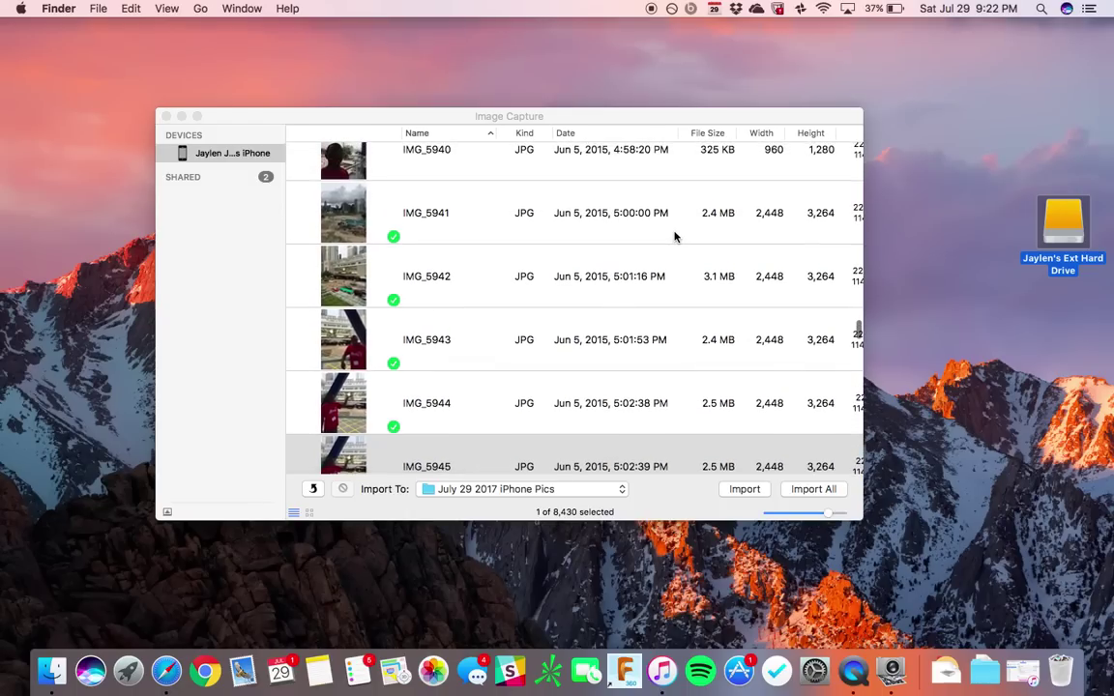